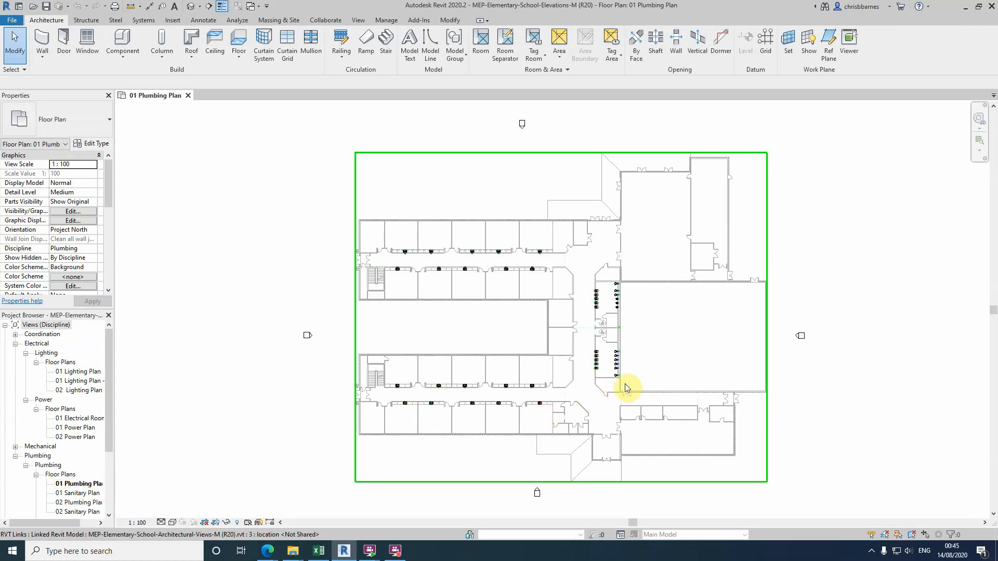
Place an Interior Elevation marker in the middle of the lower restroom on the plumbing plan, facing the row of sinks
{"action": "scroll", "coordinate": [623, 384], "scroll_direction": "up", "scroll_amount": 5}
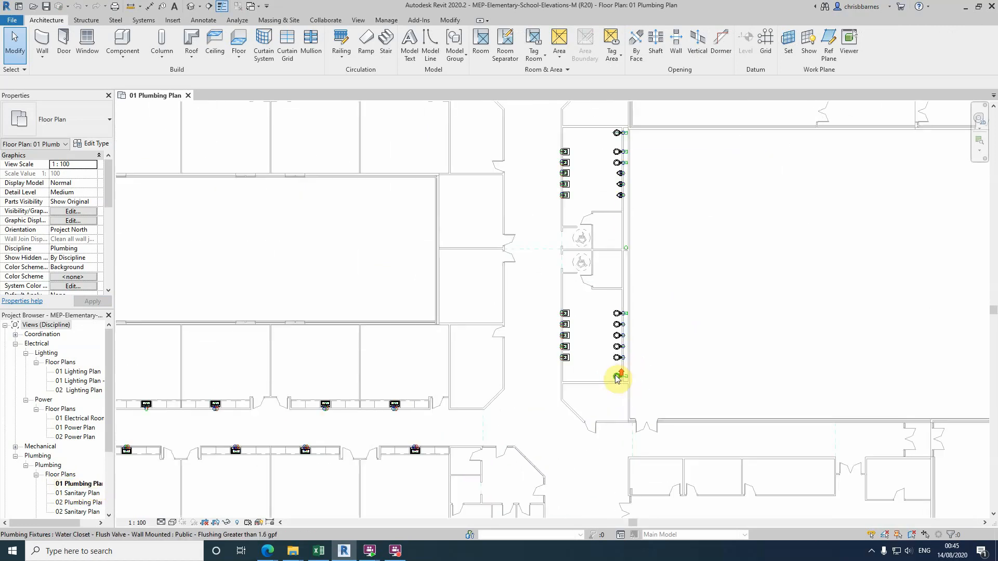
{"action": "scroll", "coordinate": [640, 371], "scroll_direction": "up", "scroll_amount": 3}
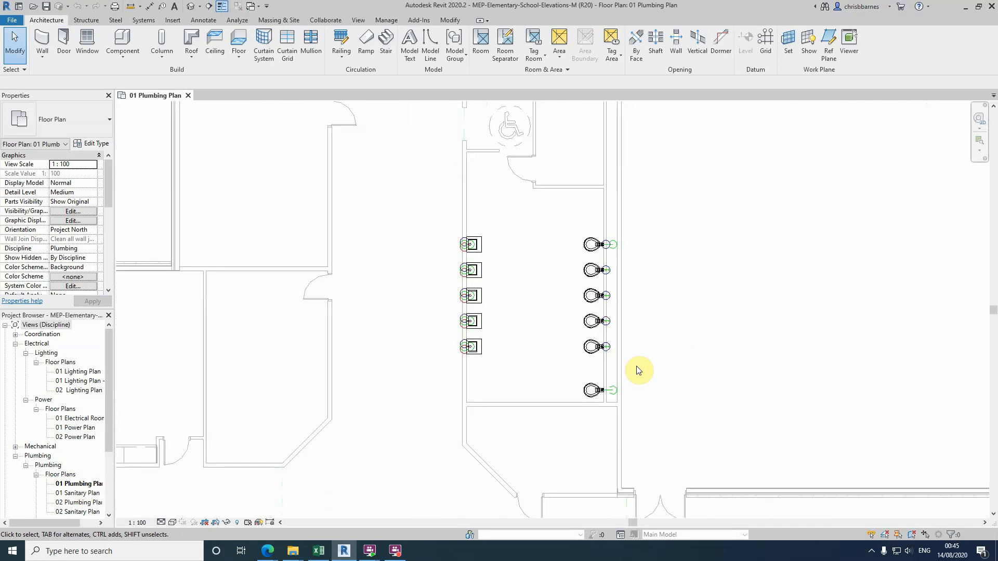
{"action": "scroll", "coordinate": [637, 366], "scroll_direction": "up", "scroll_amount": 1}
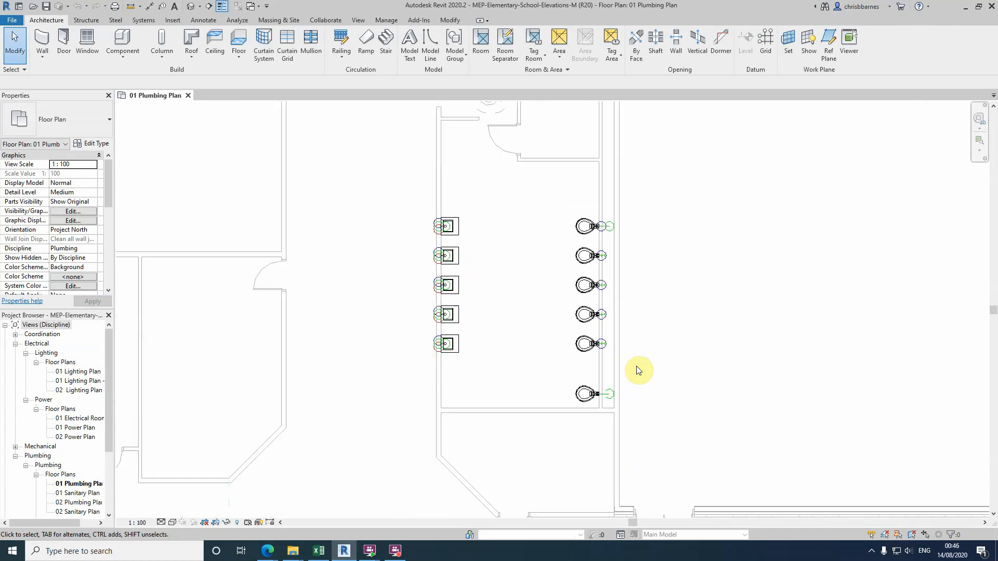
{"action": "left_click", "coordinate": [358, 20]}
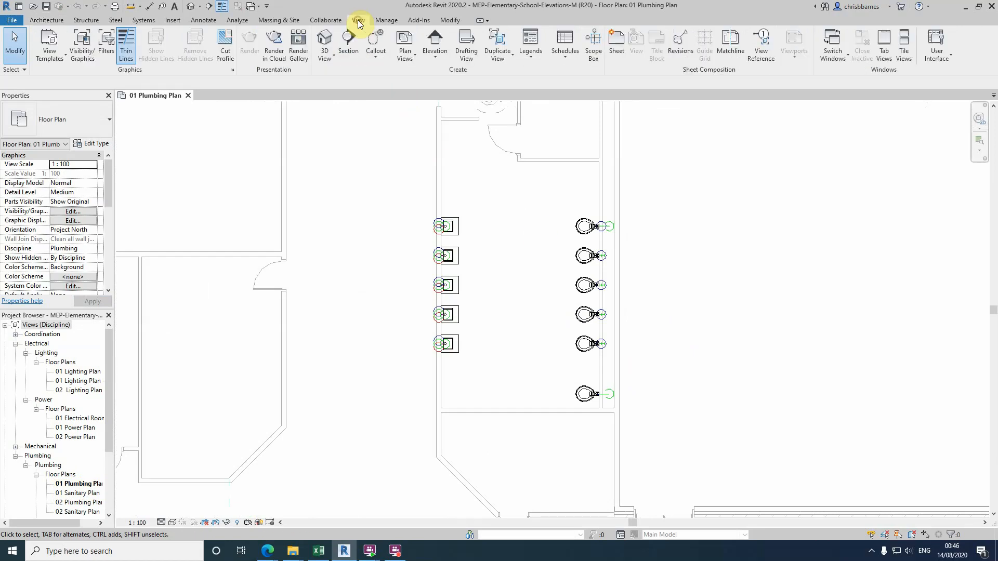
{"action": "left_click", "coordinate": [436, 56]}
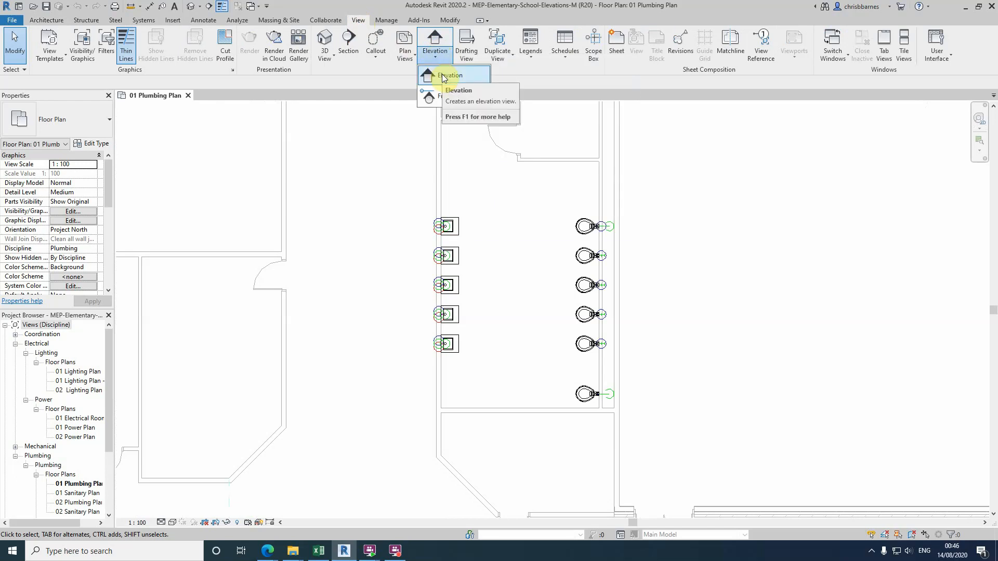
{"action": "left_click", "coordinate": [442, 75]}
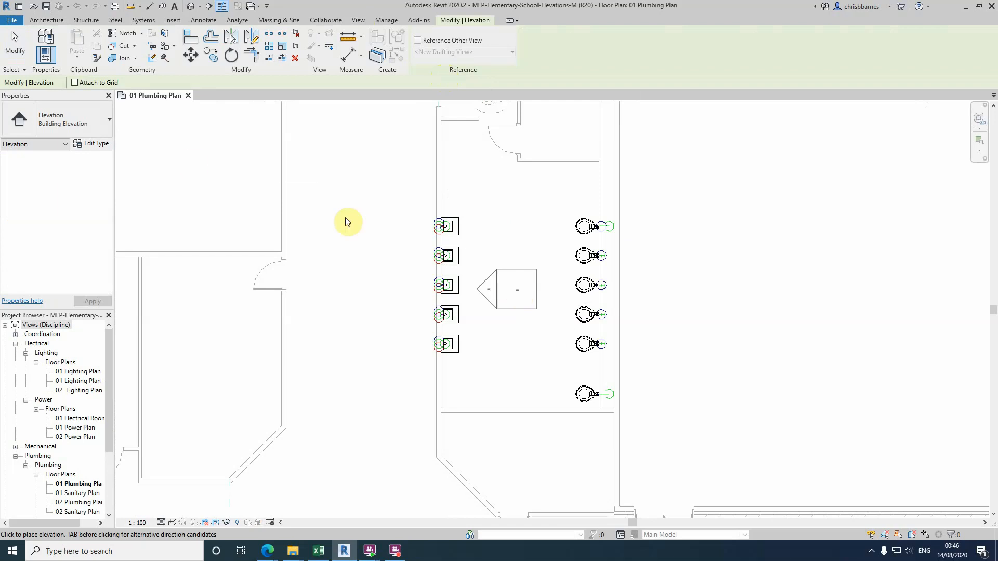
{"action": "left_click", "coordinate": [79, 124]}
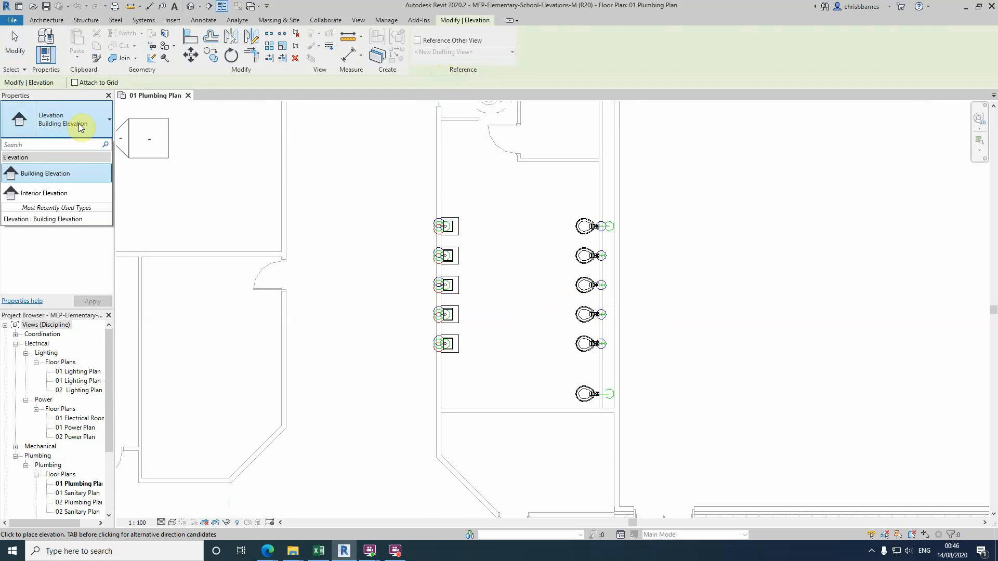
{"action": "left_click", "coordinate": [50, 194]}
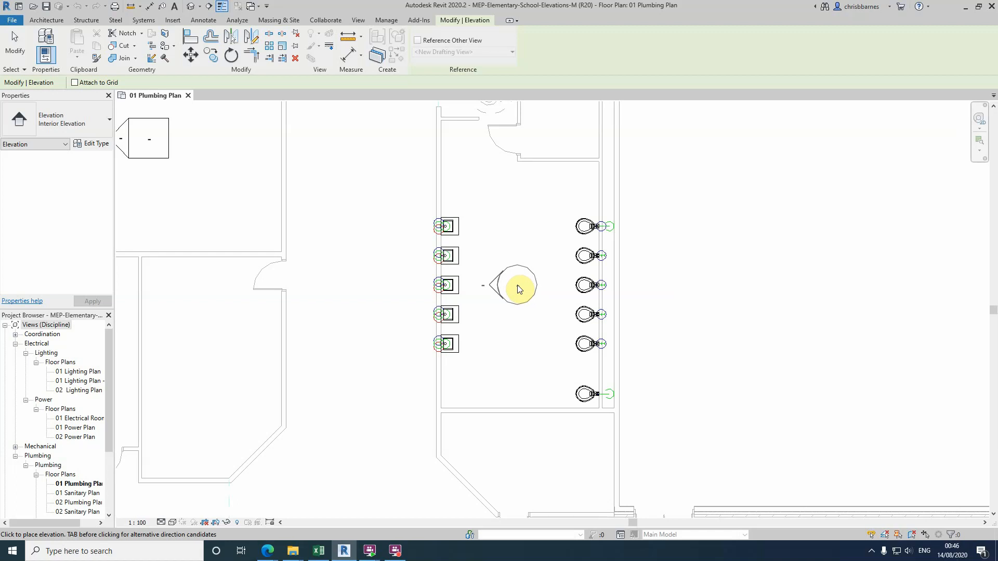
{"action": "left_click", "coordinate": [516, 285]}
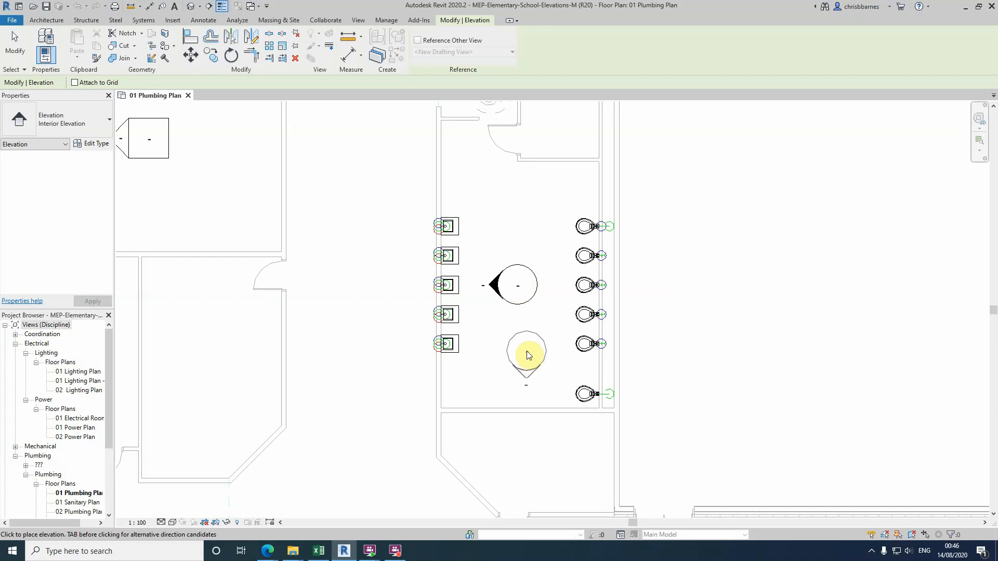
{"action": "left_click", "coordinate": [251, 155]}
{"action": "left_click", "coordinate": [8, 41]}
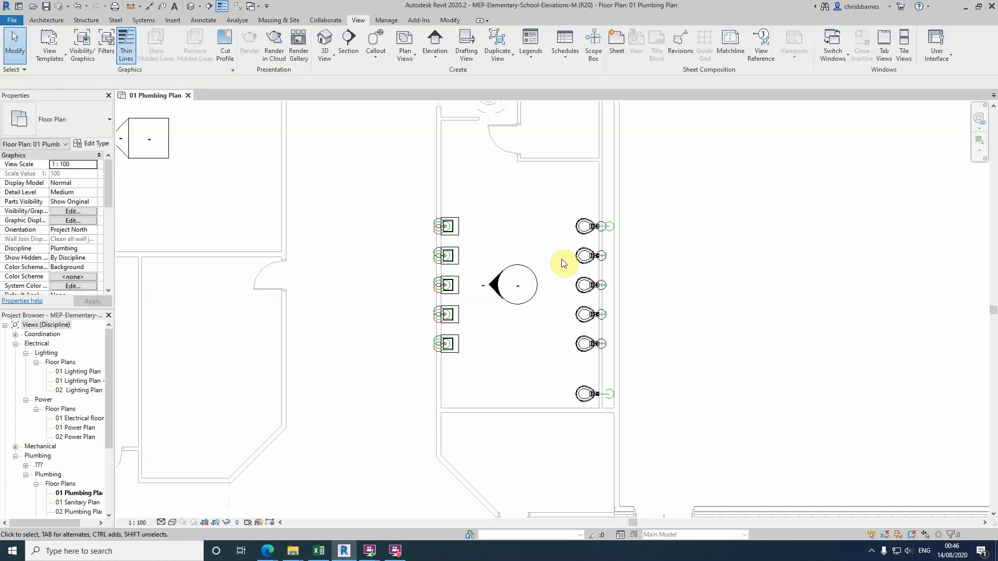
Add a second elevation view to the same marker, facing the row of toilets
{"action": "scroll", "coordinate": [553, 293], "scroll_direction": "up", "scroll_amount": 2}
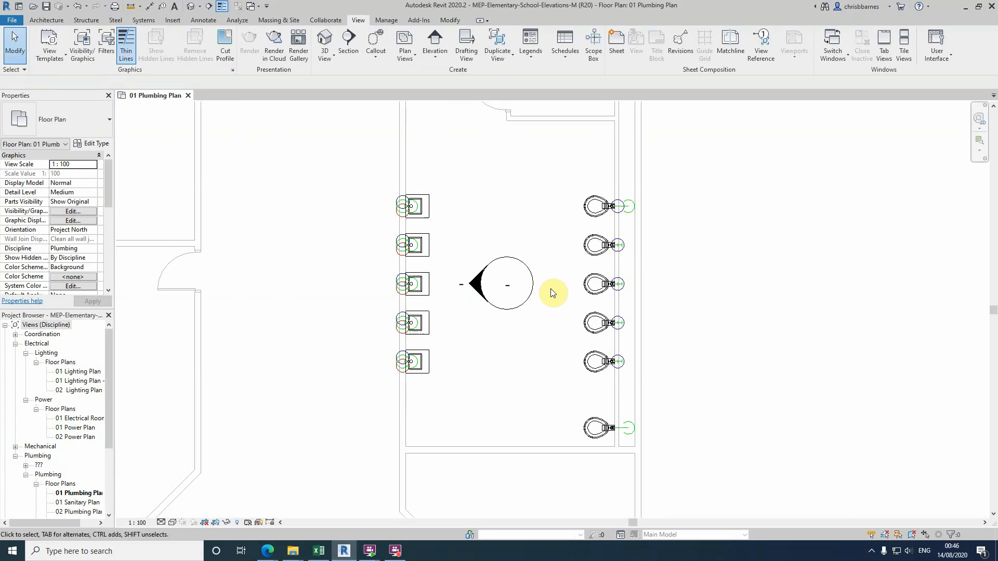
{"action": "left_click", "coordinate": [522, 263]}
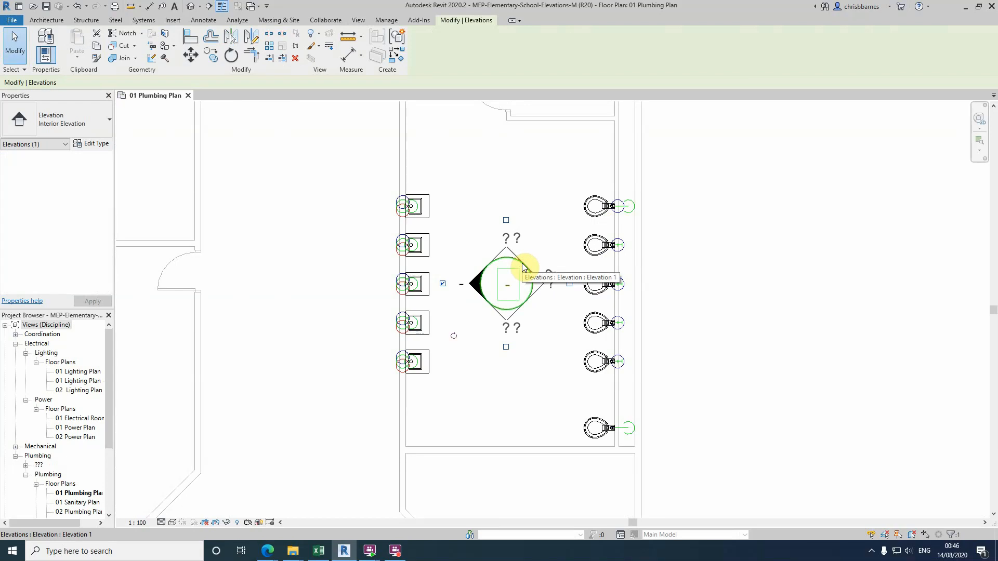
{"action": "left_click", "coordinate": [569, 285]}
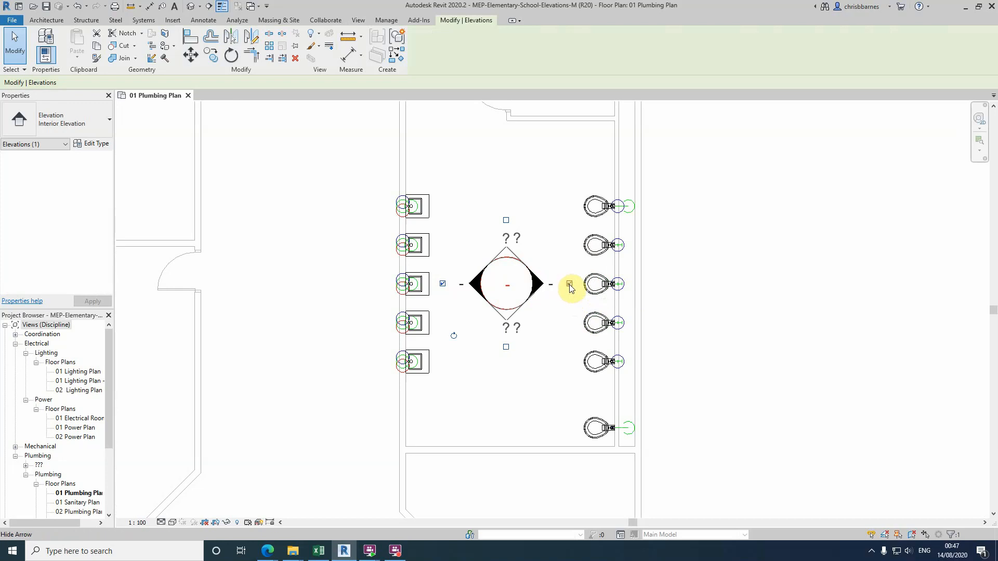
{"action": "left_click", "coordinate": [674, 302]}
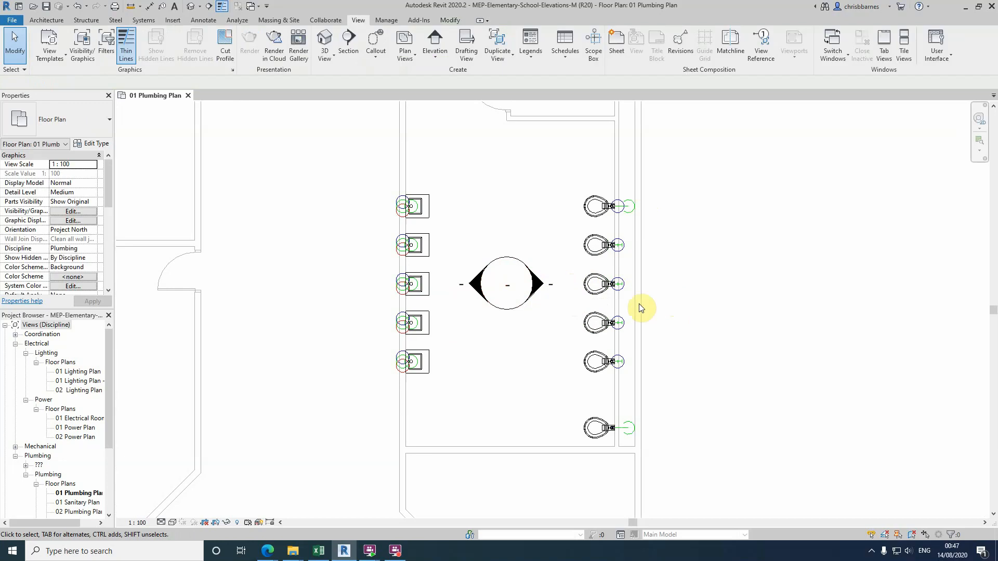
Shorten the lower end of the toilet-facing elevation's view line to just below the lower restroom's bottom wall
{"action": "scroll", "coordinate": [553, 350], "scroll_direction": "down", "scroll_amount": 1}
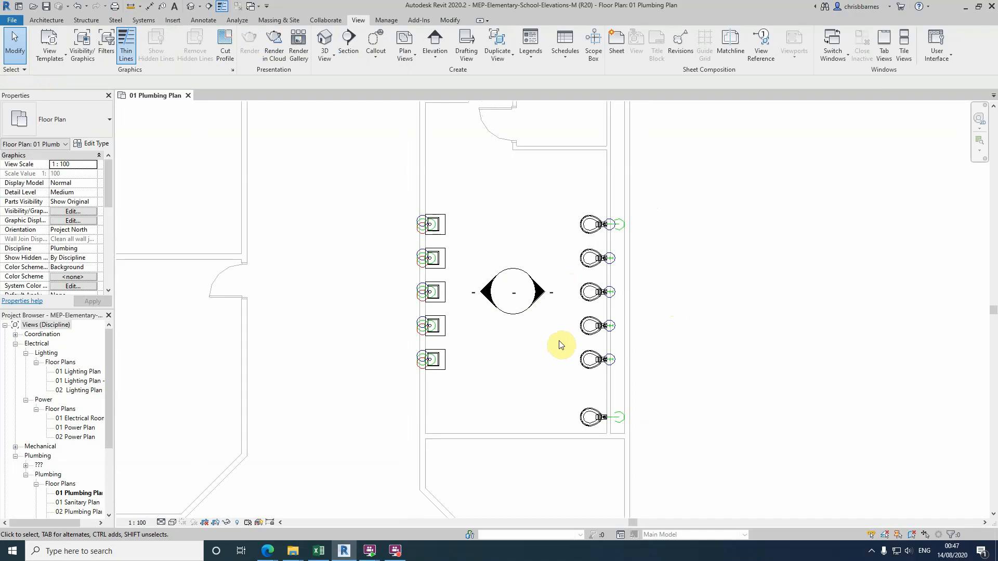
{"action": "left_click", "coordinate": [539, 296]}
{"action": "scroll", "coordinate": [525, 337], "scroll_direction": "down", "scroll_amount": 4}
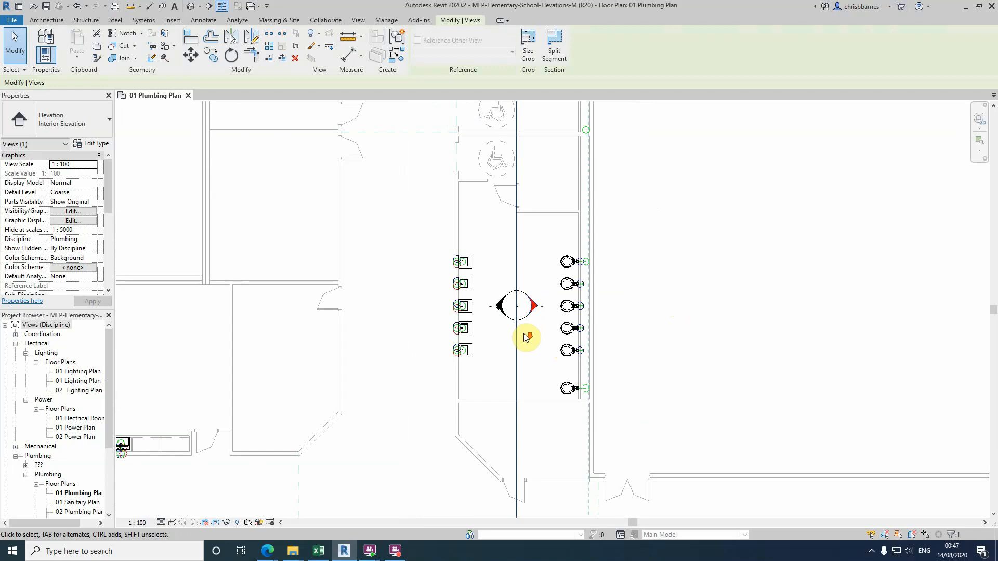
{"action": "scroll", "coordinate": [526, 336], "scroll_direction": "down", "scroll_amount": 6}
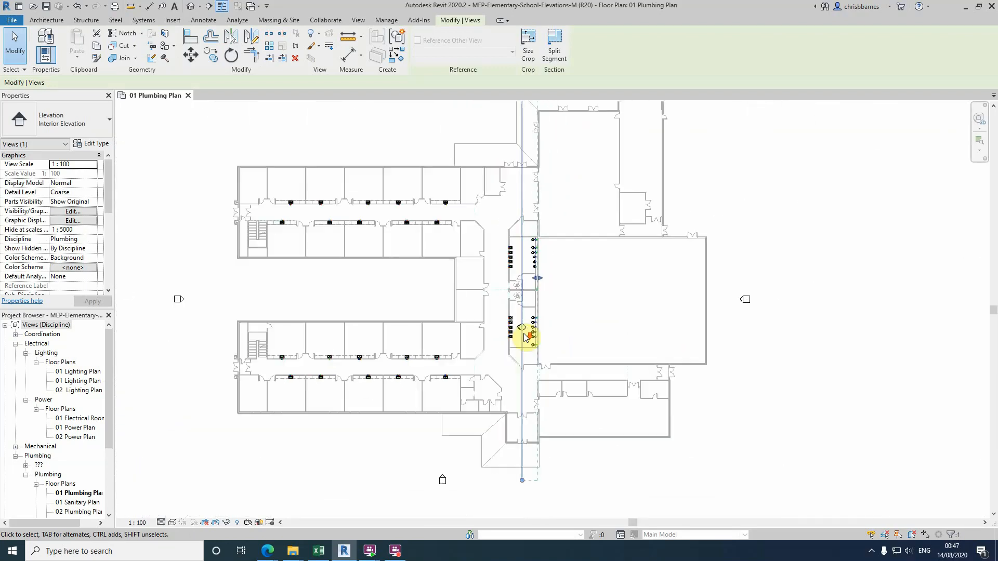
{"action": "scroll", "coordinate": [525, 337], "scroll_direction": "down", "scroll_amount": 1}
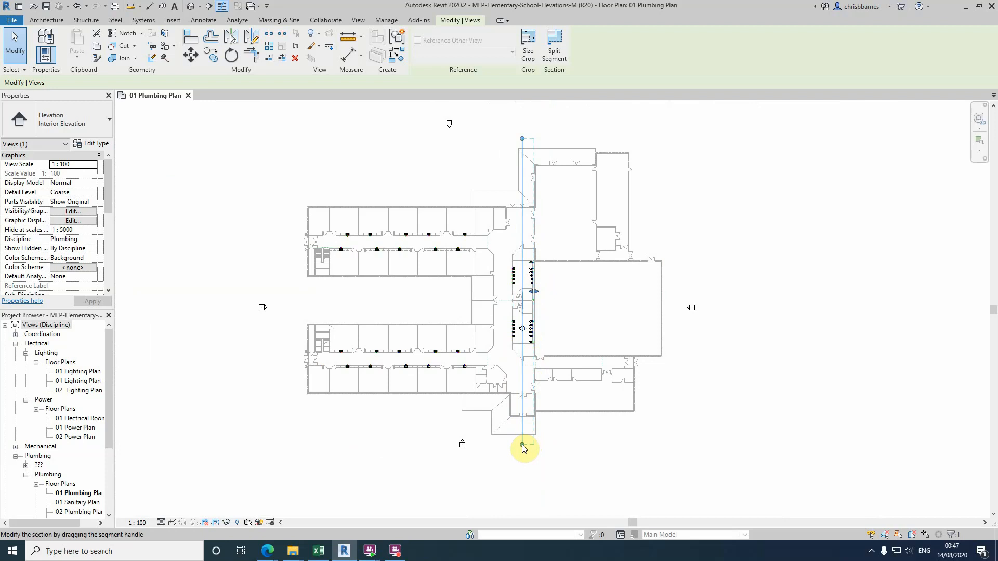
{"action": "scroll", "coordinate": [522, 444], "scroll_direction": "up", "scroll_amount": 1}
{"action": "left_click_drag", "start_coordinate": [522, 444], "coordinate": [522, 332]}
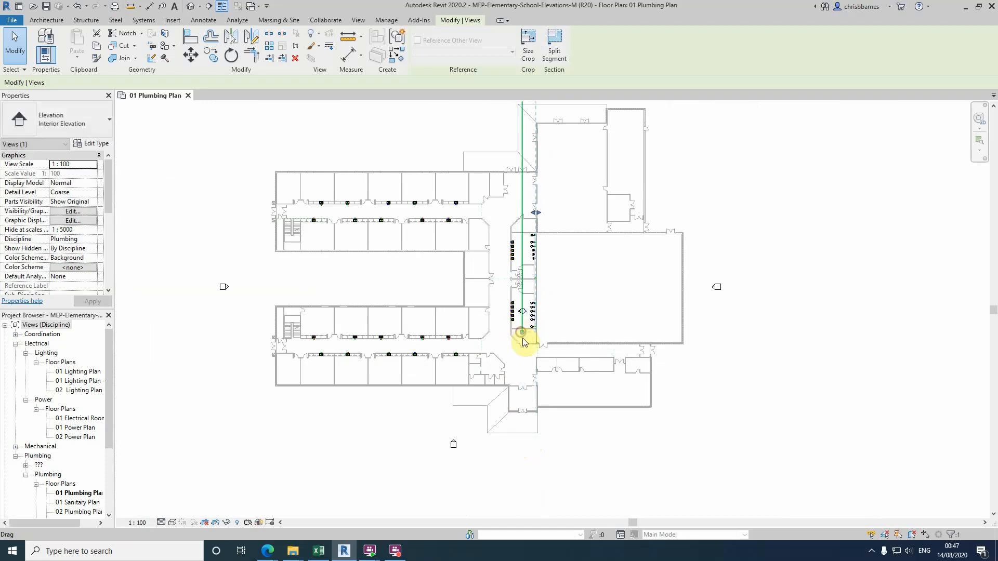
Shorten the upper end of the toilet-facing elevation's view line to the lower restroom's top wall and fine-tune both ends
{"action": "scroll", "coordinate": [537, 326], "scroll_direction": "down", "scroll_amount": 1}
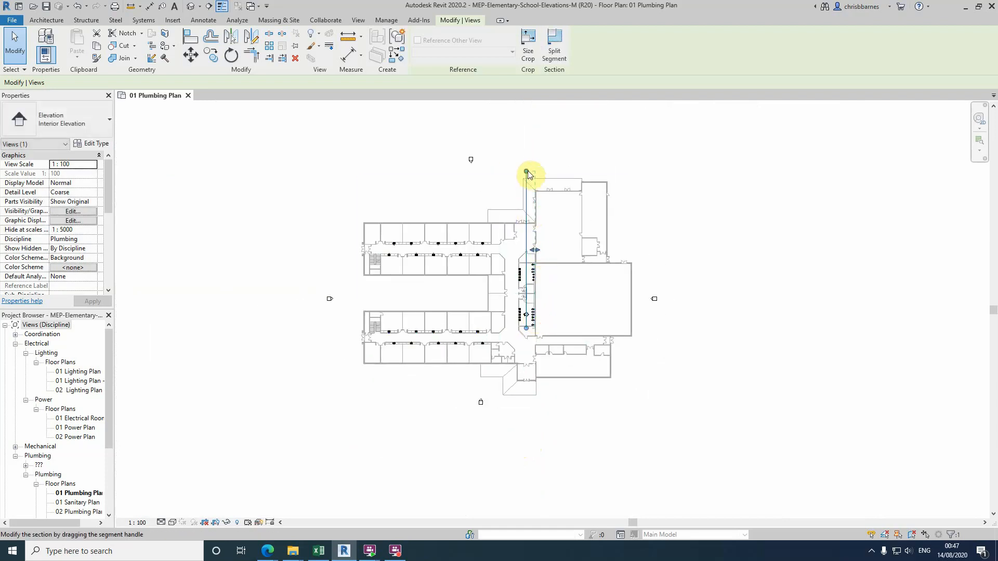
{"action": "left_click_drag", "start_coordinate": [528, 171], "coordinate": [527, 302]}
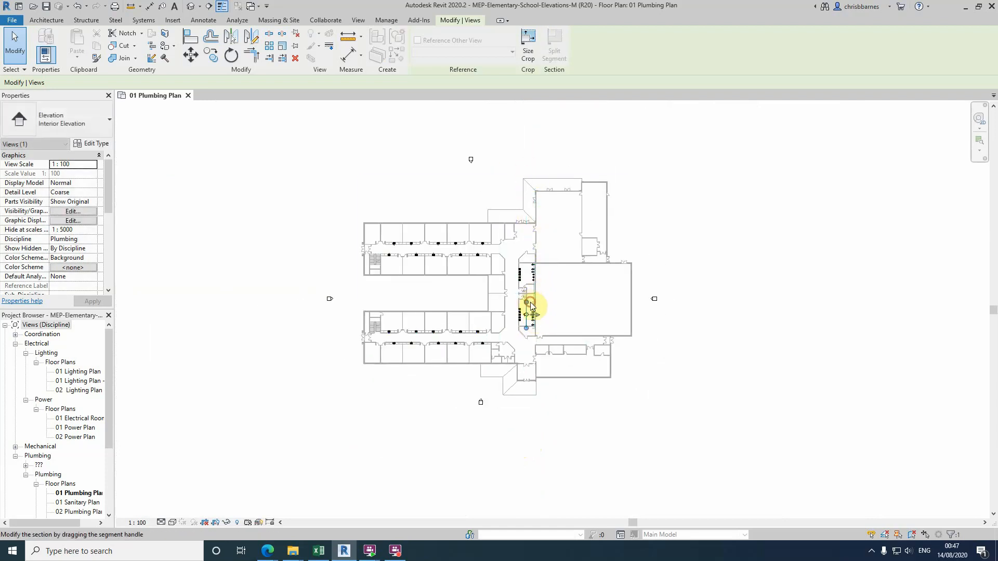
{"action": "scroll", "coordinate": [531, 306], "scroll_direction": "up", "scroll_amount": 4}
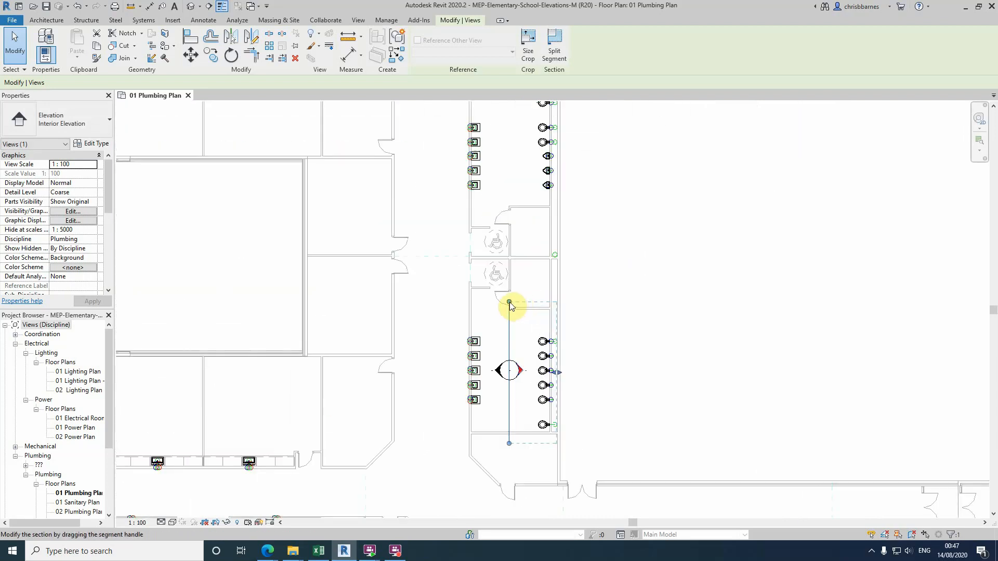
{"action": "left_click", "coordinate": [509, 302]}
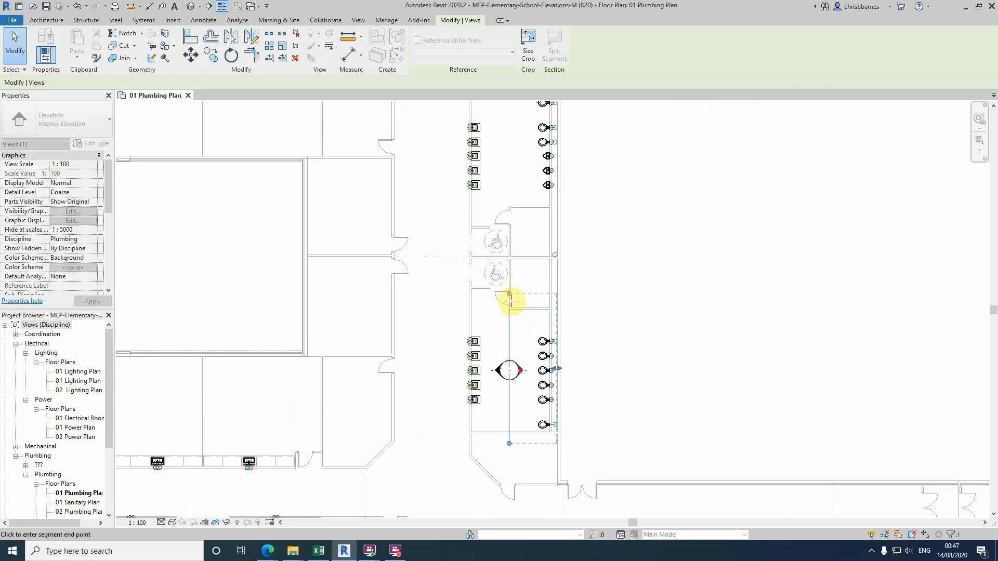
{"action": "left_click", "coordinate": [510, 304]}
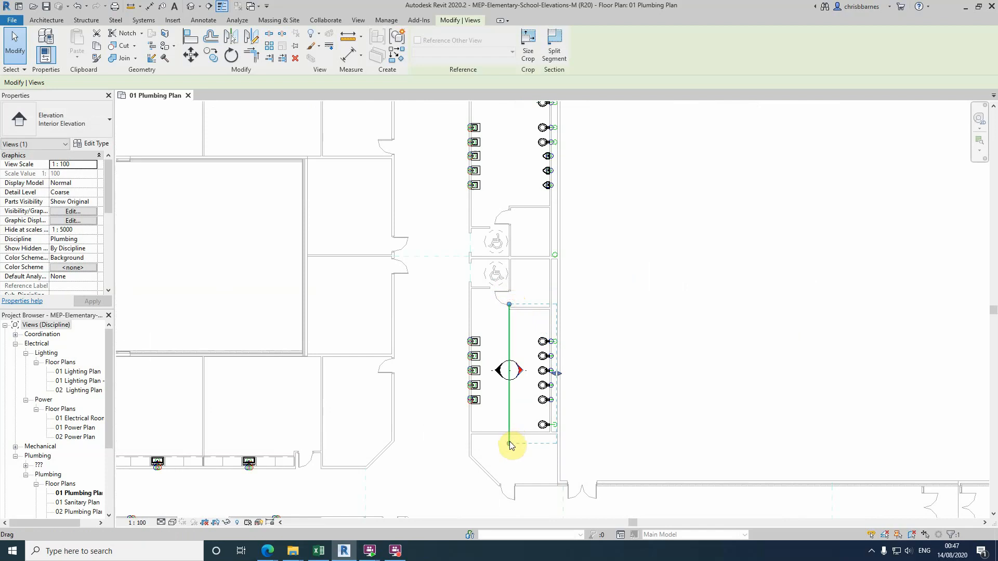
{"action": "scroll", "coordinate": [511, 446], "scroll_direction": "up", "scroll_amount": 1}
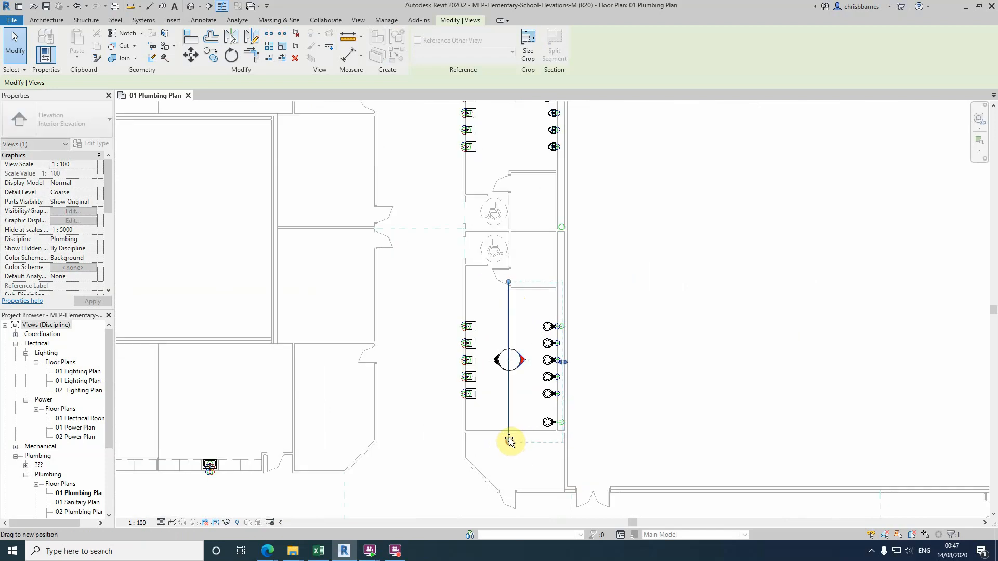
{"action": "left_click", "coordinate": [486, 398]}
Shorten the lower end of the sink-facing elevation's view line to just below the lower restroom's bottom wall
{"action": "left_click", "coordinate": [498, 361]}
{"action": "scroll", "coordinate": [521, 385], "scroll_direction": "down", "scroll_amount": 2}
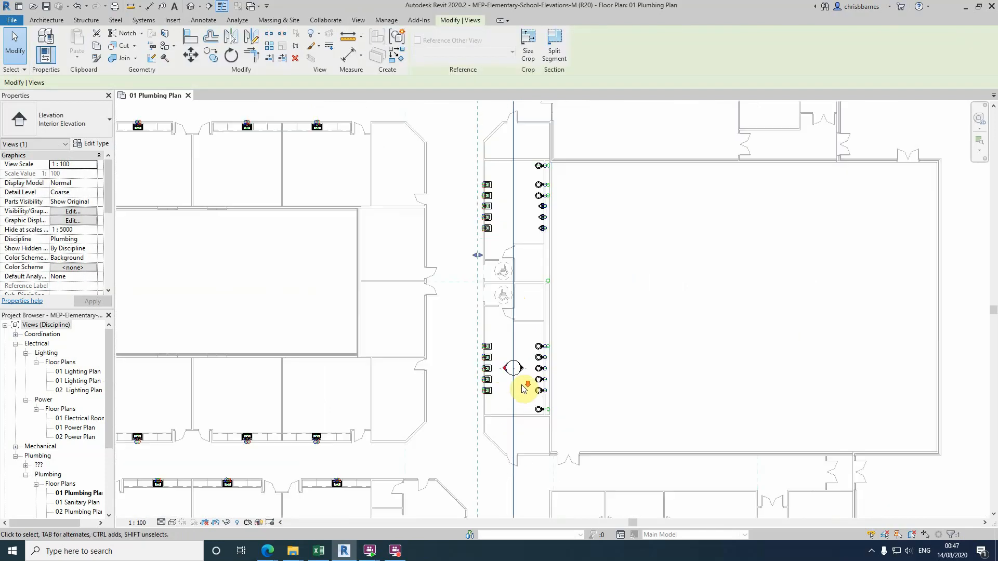
{"action": "scroll", "coordinate": [515, 354], "scroll_direction": "down", "scroll_amount": 5}
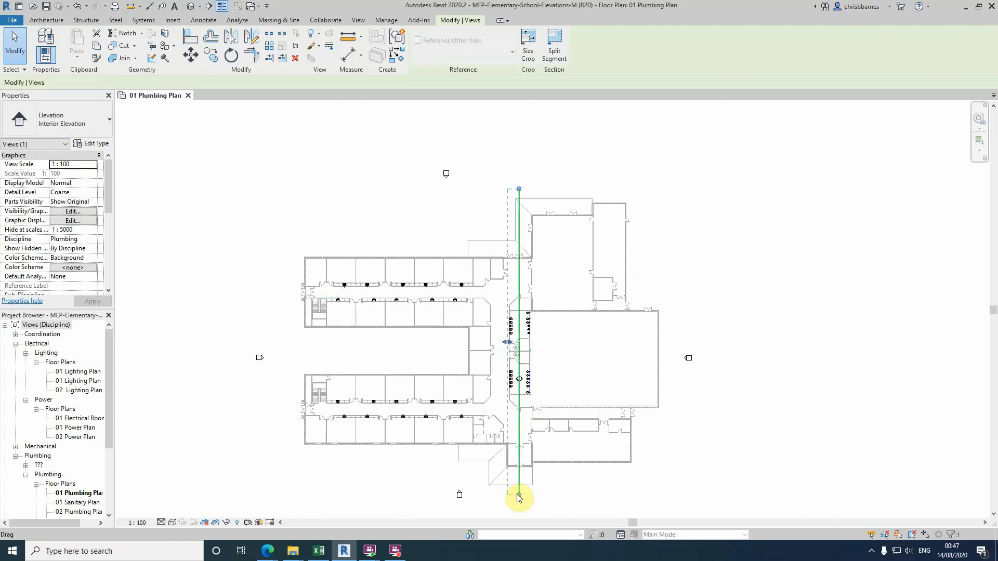
{"action": "mouse_move", "coordinate": [518, 498]}
{"action": "left_mouse_down"}
{"action": "mouse_move", "coordinate": [519, 407]}
{"action": "mouse_move", "coordinate": [512, 428]}
{"action": "mouse_move", "coordinate": [519, 440]}
{"action": "mouse_move", "coordinate": [547, 412]}
{"action": "mouse_move", "coordinate": [547, 362]}
{"action": "left_mouse_up"}
{"action": "scroll", "coordinate": [508, 423], "scroll_direction": "up", "scroll_amount": 3}
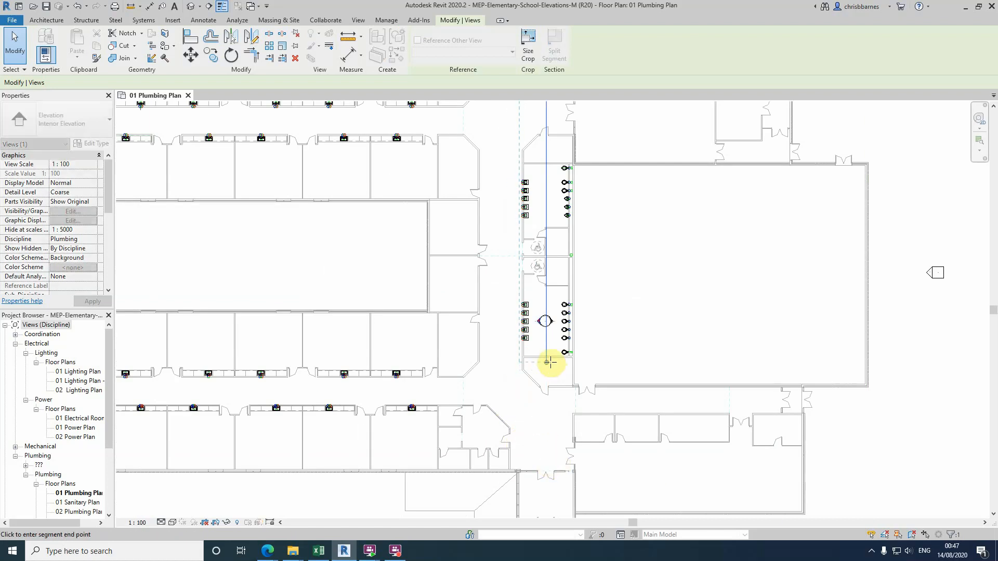
Bring the upper end of the sink-facing elevation's view line down to just above the lower restroom and readjust its lower end
{"action": "scroll", "coordinate": [522, 450], "scroll_direction": "down", "scroll_amount": 5}
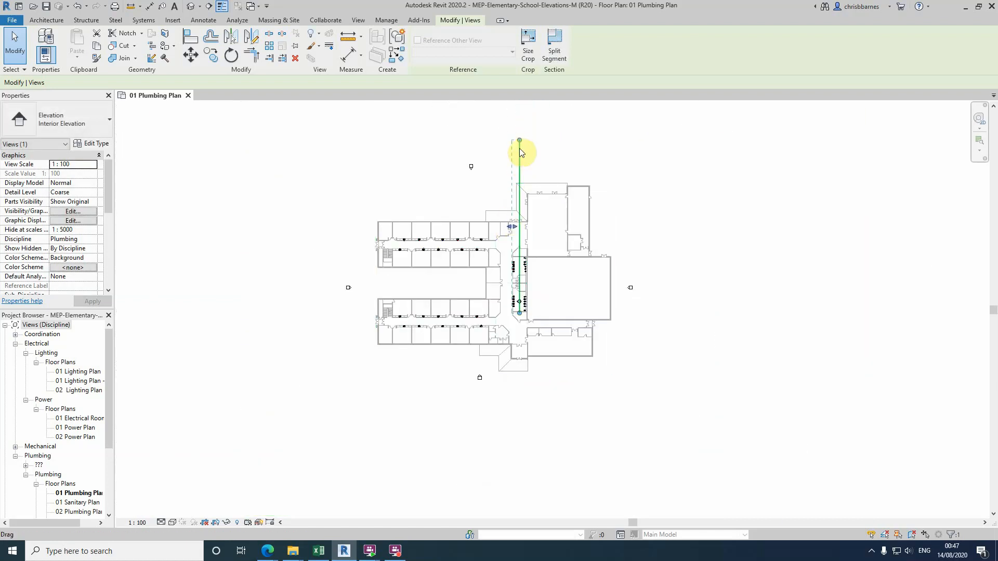
{"action": "left_click_drag", "start_coordinate": [519, 143], "coordinate": [530, 401]}
{"action": "scroll", "coordinate": [514, 208], "scroll_direction": "up", "scroll_amount": 3}
{"action": "scroll", "coordinate": [513, 209], "scroll_direction": "up", "scroll_amount": 2}
{"action": "scroll", "coordinate": [529, 312], "scroll_direction": "down", "scroll_amount": 3}
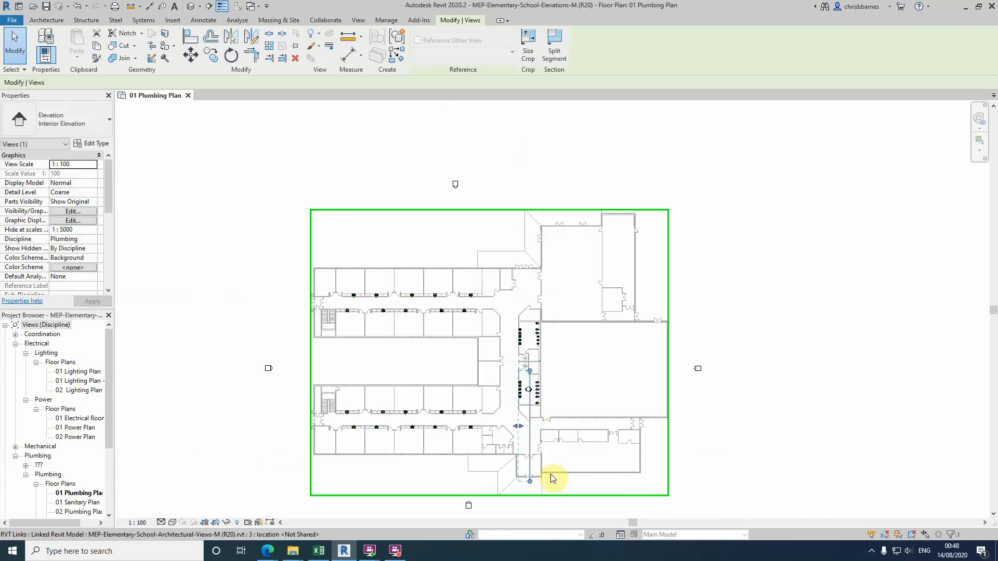
{"action": "left_click_drag", "start_coordinate": [528, 479], "coordinate": [531, 409]}
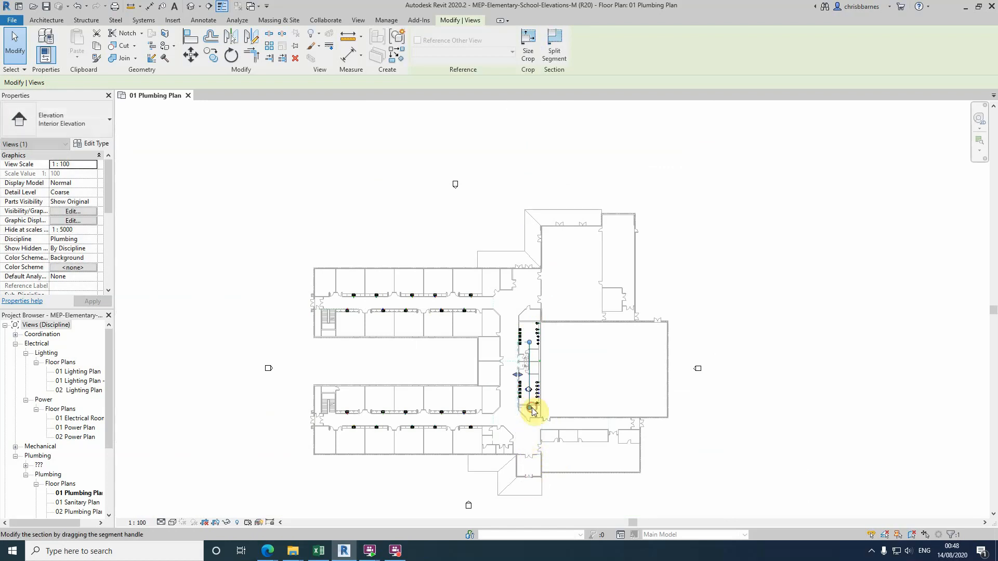
{"action": "scroll", "coordinate": [533, 412], "scroll_direction": "up", "scroll_amount": 5}
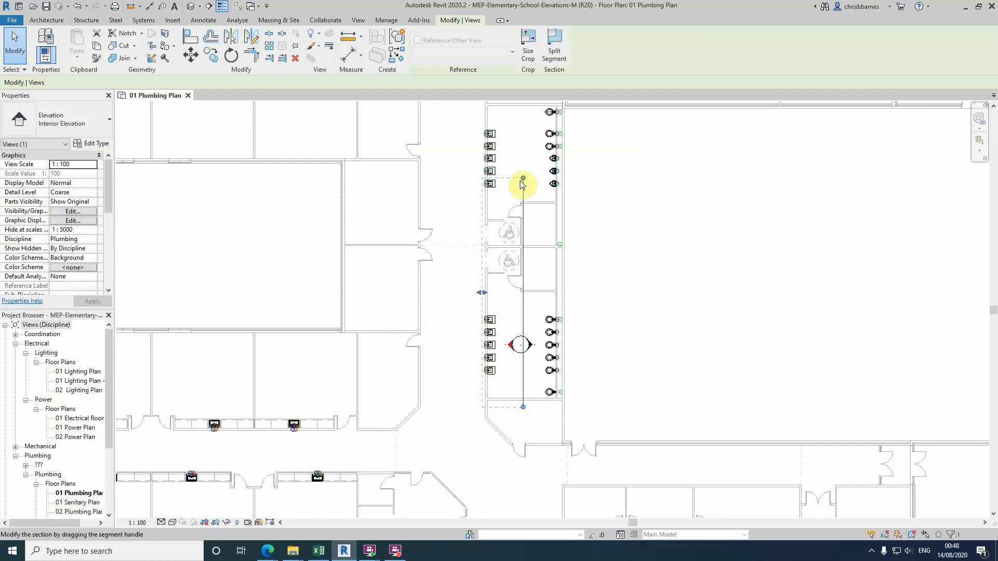
{"action": "left_click_drag", "start_coordinate": [523, 181], "coordinate": [518, 280]}
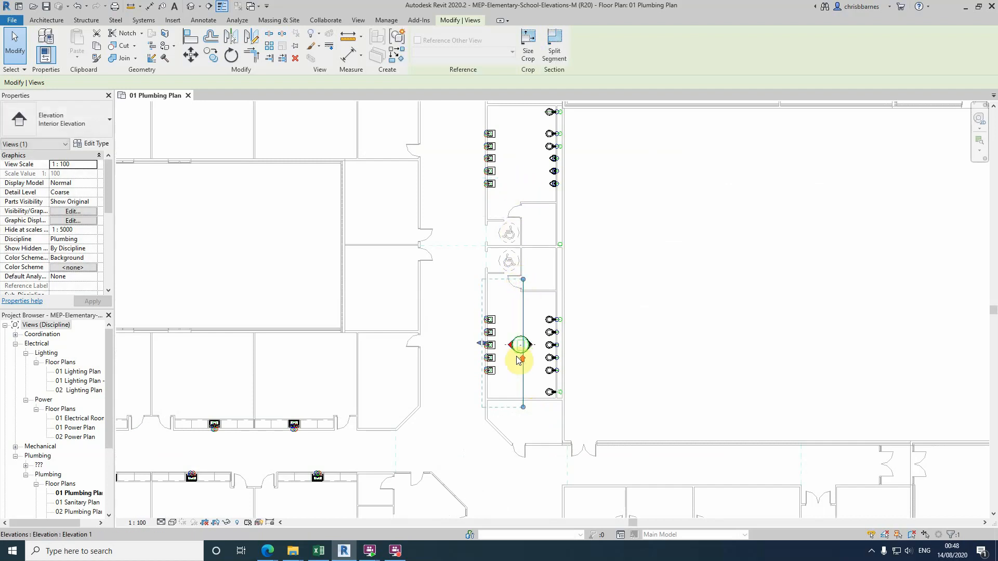
{"action": "scroll", "coordinate": [519, 359], "scroll_direction": "up", "scroll_amount": 3}
{"action": "left_click", "coordinate": [523, 370]}
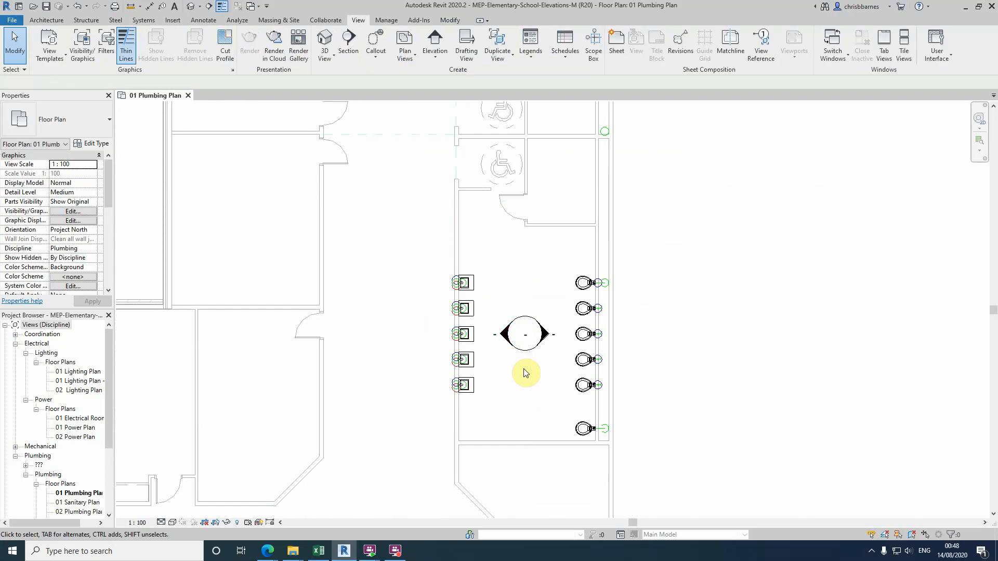
Extend the sink-facing elevation's view depth slightly so it ends just beyond the wall behind the lower restroom's sinks
{"action": "left_click", "coordinate": [523, 321]}
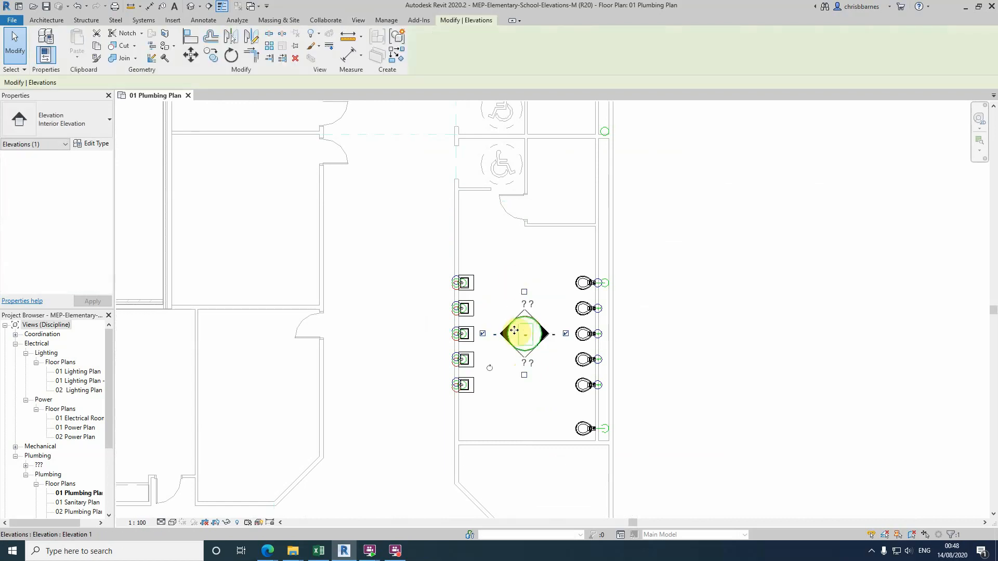
{"action": "left_click", "coordinate": [504, 333]}
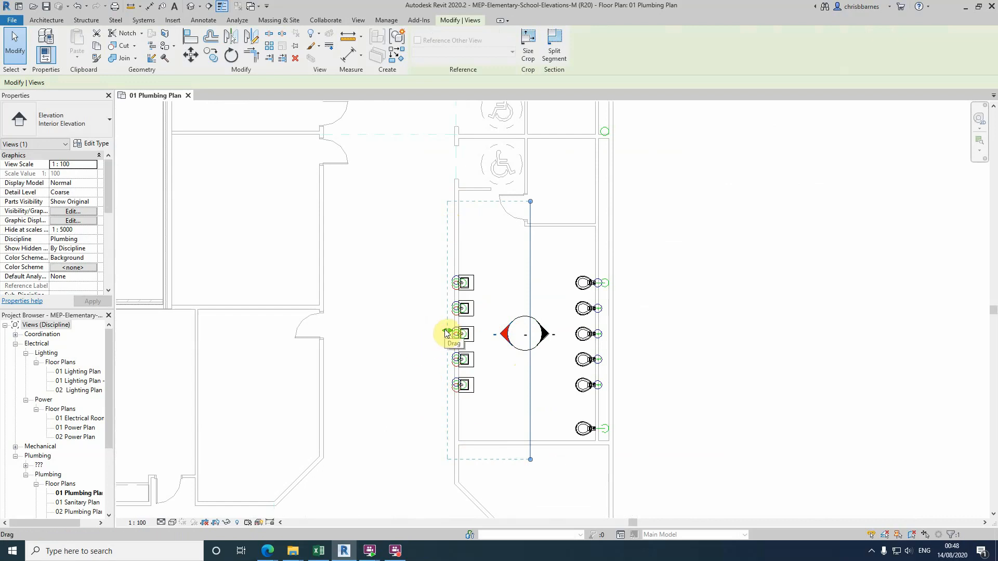
{"action": "mouse_move", "coordinate": [450, 331]}
{"action": "left_mouse_down"}
{"action": "mouse_move", "coordinate": [479, 331]}
{"action": "mouse_move", "coordinate": [451, 329]}
{"action": "left_mouse_up"}
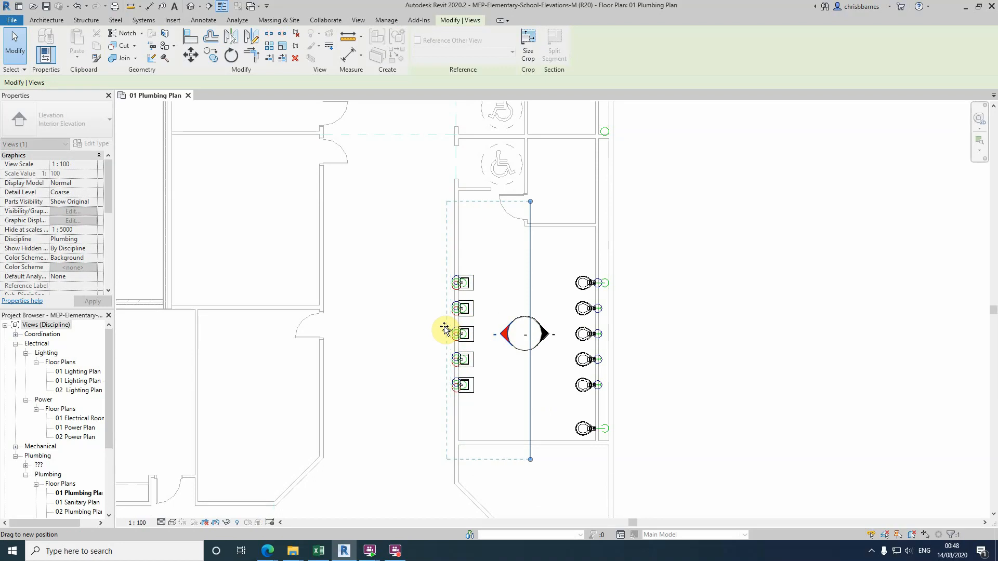
{"action": "left_click", "coordinate": [520, 289]}
Extend the toilet-facing elevation's view depth to just beyond the outer wall behind the lower restroom's toilets
{"action": "left_click", "coordinate": [547, 333]}
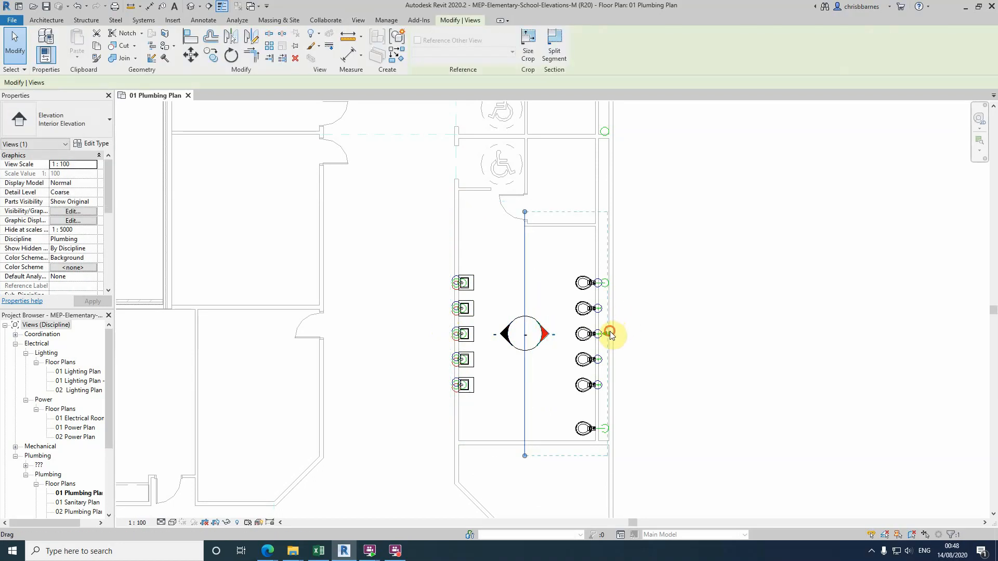
{"action": "left_click_drag", "start_coordinate": [612, 336], "coordinate": [616, 334]}
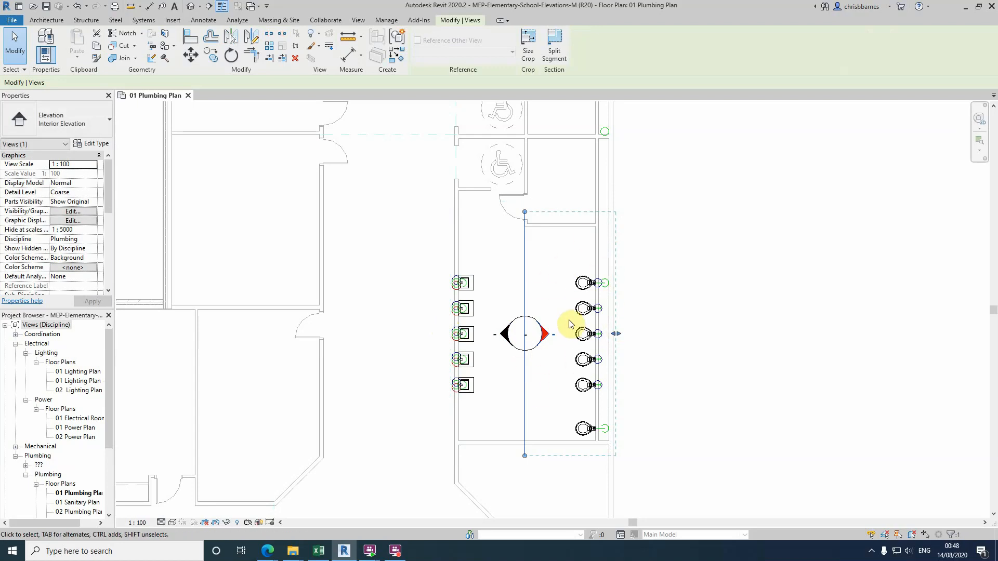
{"action": "left_click", "coordinate": [581, 349]}
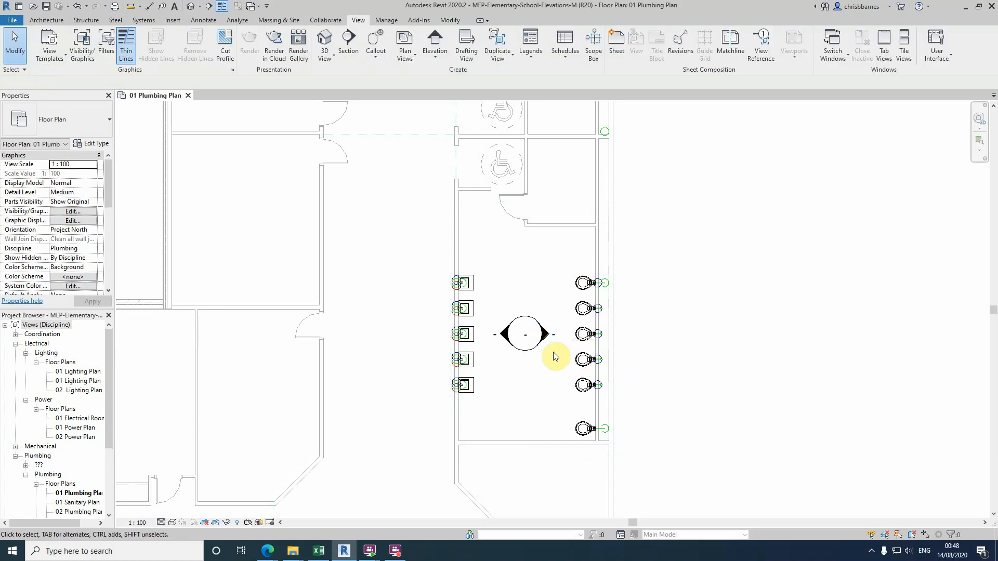
Open the lower restroom's sink-facing elevation and lower the top edge of its crop region to just above Level 2
{"action": "left_click", "coordinate": [505, 335]}
{"action": "double_click", "coordinate": [505, 335]}
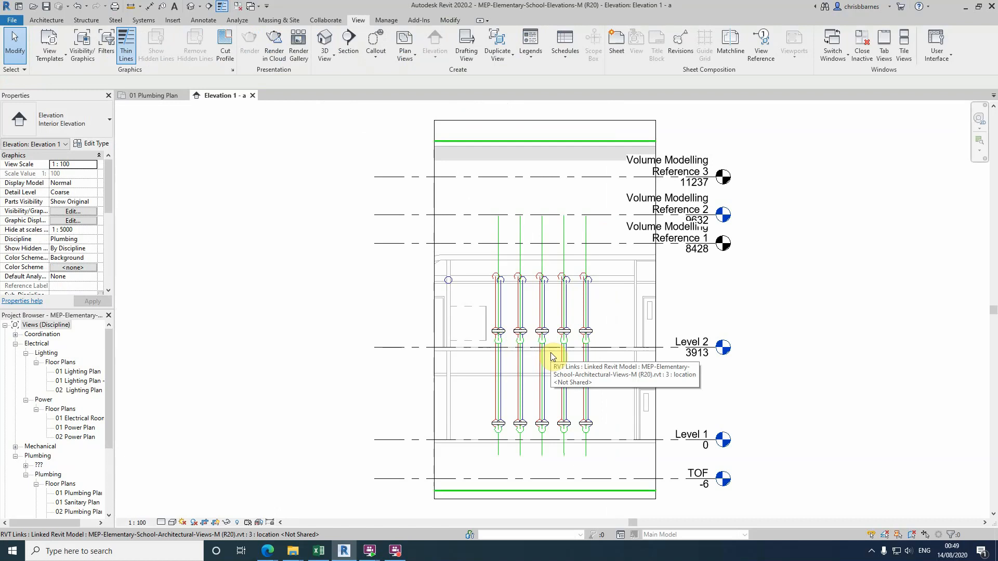
{"action": "left_click", "coordinate": [435, 360]}
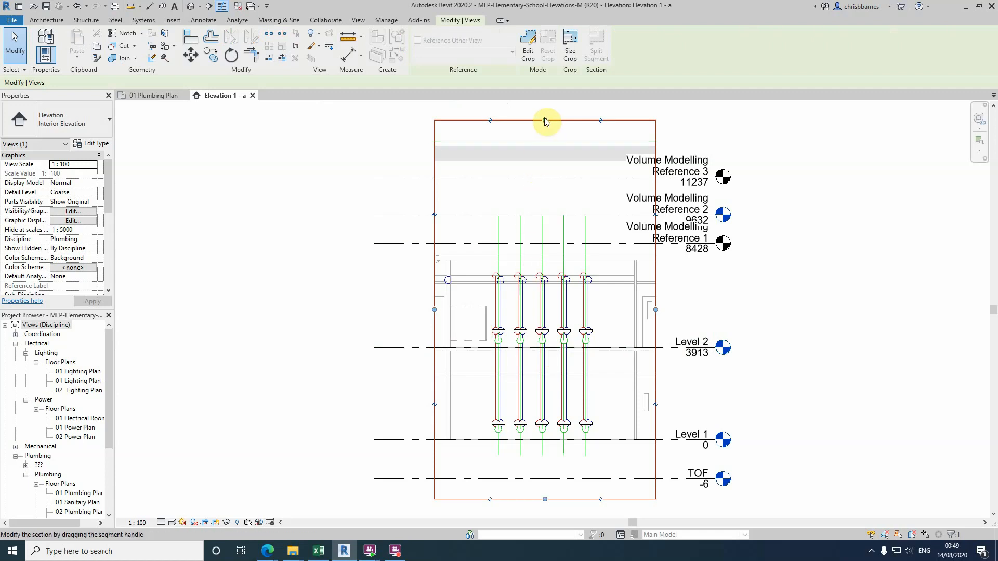
{"action": "left_click_drag", "start_coordinate": [544, 120], "coordinate": [574, 317]}
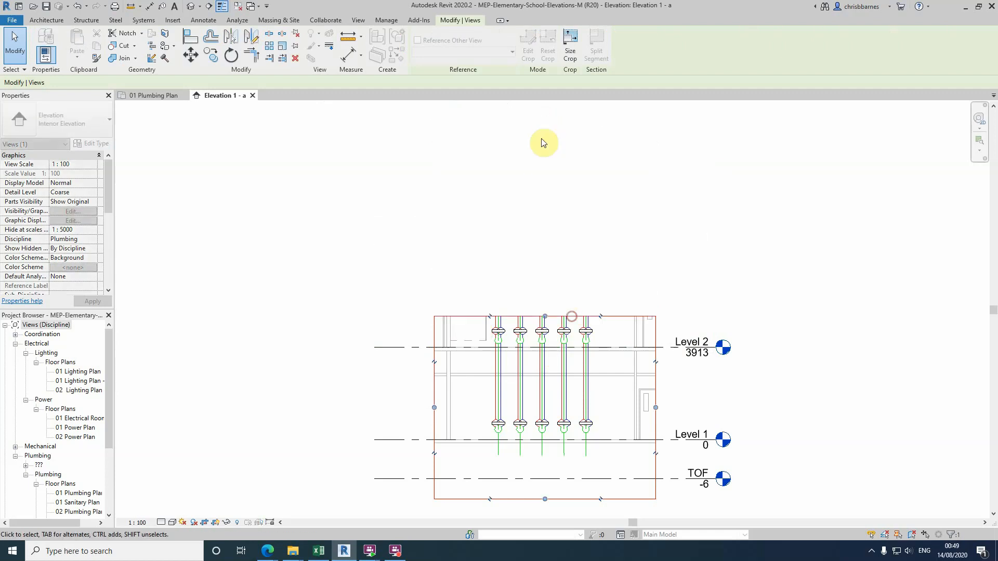
{"action": "left_click", "coordinate": [544, 317]}
{"action": "left_click", "coordinate": [545, 338]}
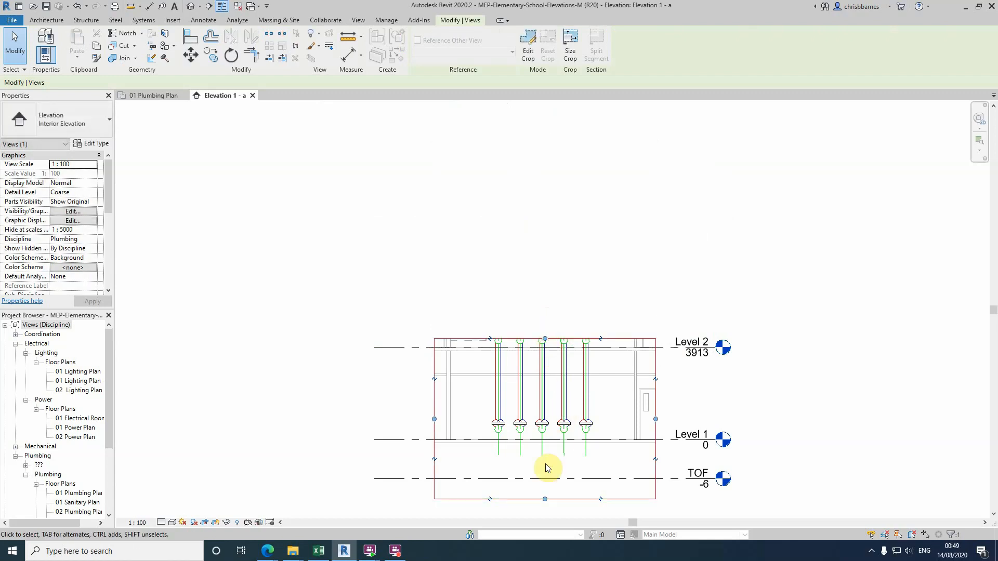
Raise the bottom edge of the sink elevation's crop region to just below Level 1
{"action": "left_click", "coordinate": [545, 499]}
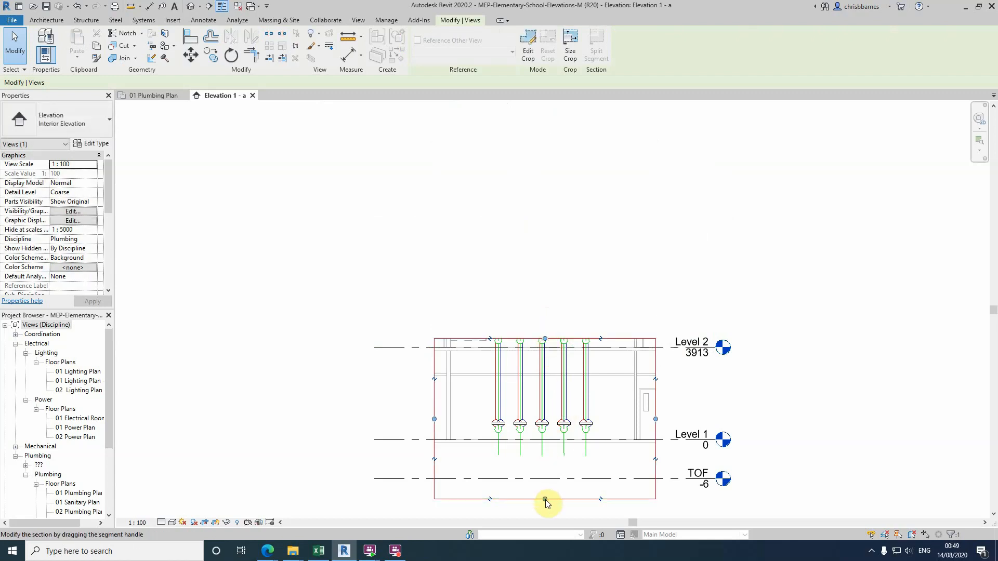
{"action": "left_click", "coordinate": [548, 453]}
{"action": "left_click", "coordinate": [768, 396]}
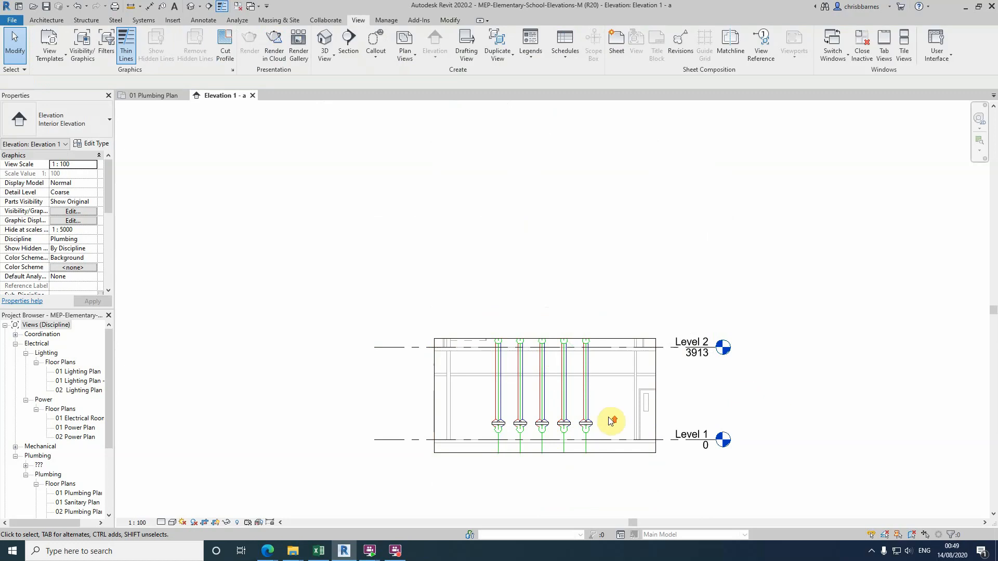
{"action": "scroll", "coordinate": [608, 418], "scroll_direction": "up", "scroll_amount": 3}
{"action": "scroll", "coordinate": [575, 254], "scroll_direction": "down", "scroll_amount": 1}
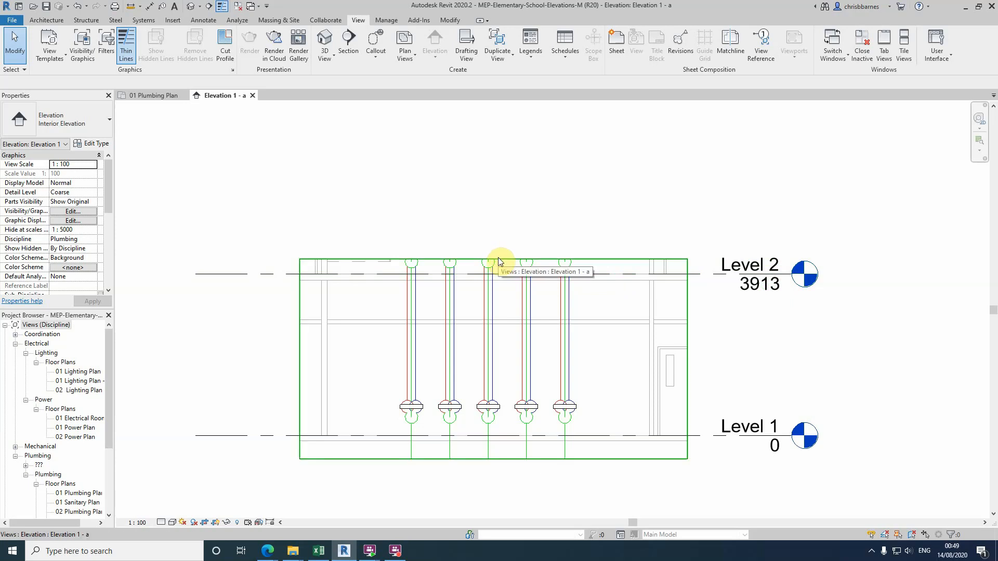
Open the lower restroom's toilet-facing elevation and crop it from just above Level 2 to just below the Level 1 drain pipes
{"action": "left_click", "coordinate": [154, 95]}
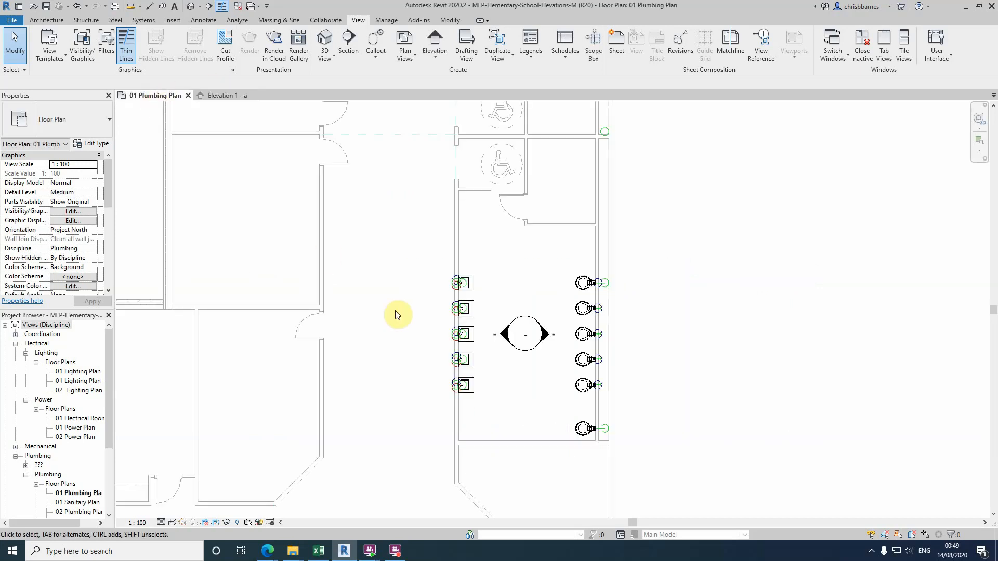
{"action": "double_click", "coordinate": [545, 335]}
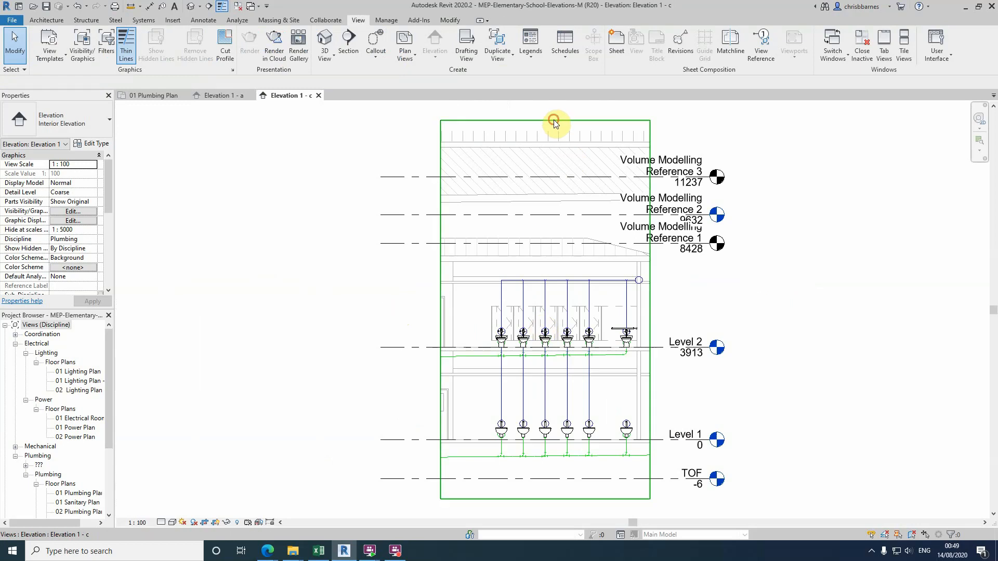
{"action": "left_click", "coordinate": [554, 122]}
{"action": "left_click_drag", "start_coordinate": [546, 121], "coordinate": [543, 335]}
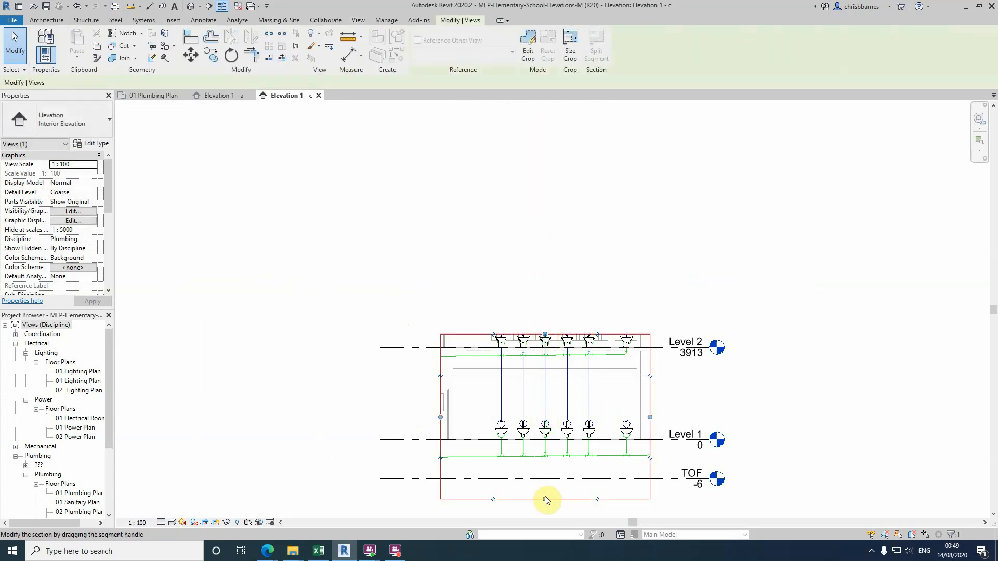
{"action": "left_click_drag", "start_coordinate": [544, 499], "coordinate": [548, 466]}
Lower the top edge of the toilet elevation's crop region a little closer to Level 2
{"action": "scroll", "coordinate": [535, 345], "scroll_direction": "up", "scroll_amount": 3}
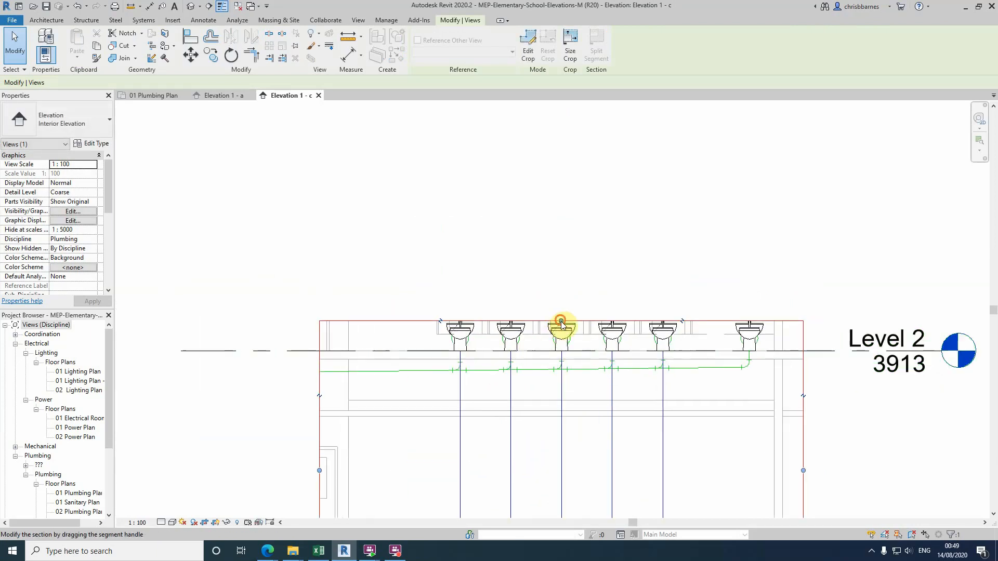
{"action": "left_click_drag", "start_coordinate": [561, 322], "coordinate": [561, 338]}
{"action": "scroll", "coordinate": [489, 187], "scroll_direction": "down", "scroll_amount": 3}
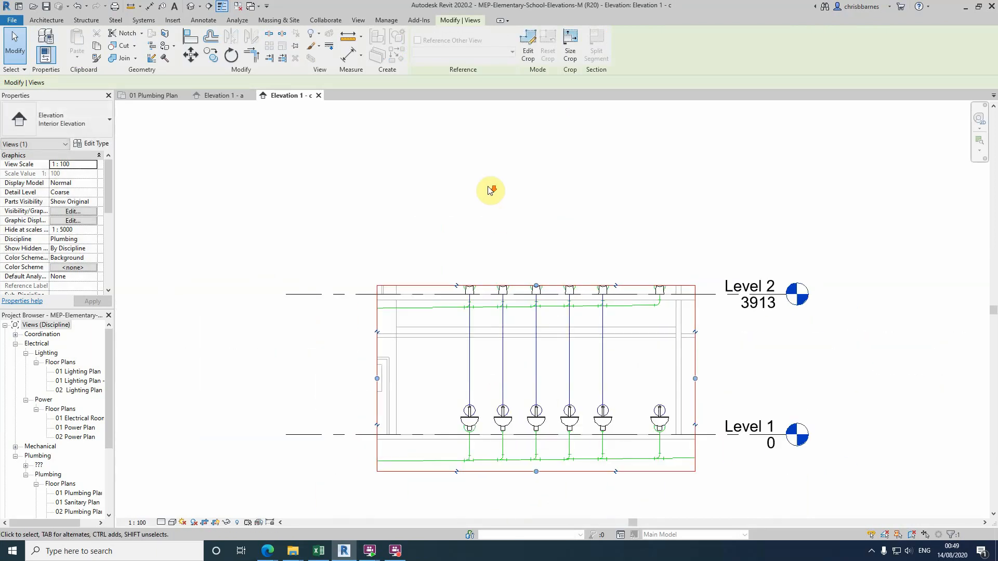
{"action": "scroll", "coordinate": [489, 188], "scroll_direction": "down", "scroll_amount": 1}
{"action": "left_click", "coordinate": [426, 207]}
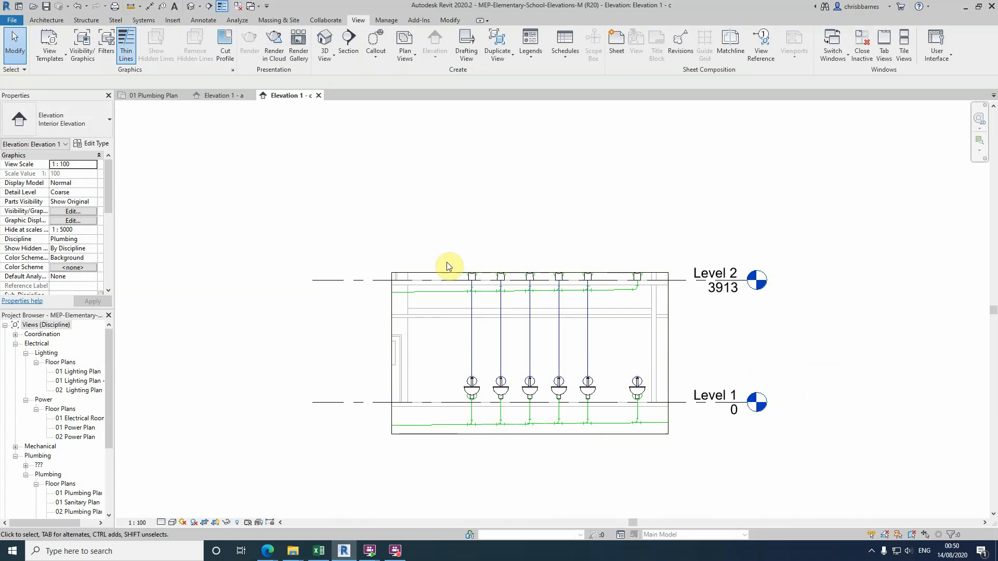
On the 01 Plumbing Plan, copy the elevation marker with both its views from the lower restroom into the upper restroom
{"action": "left_click", "coordinate": [155, 97]}
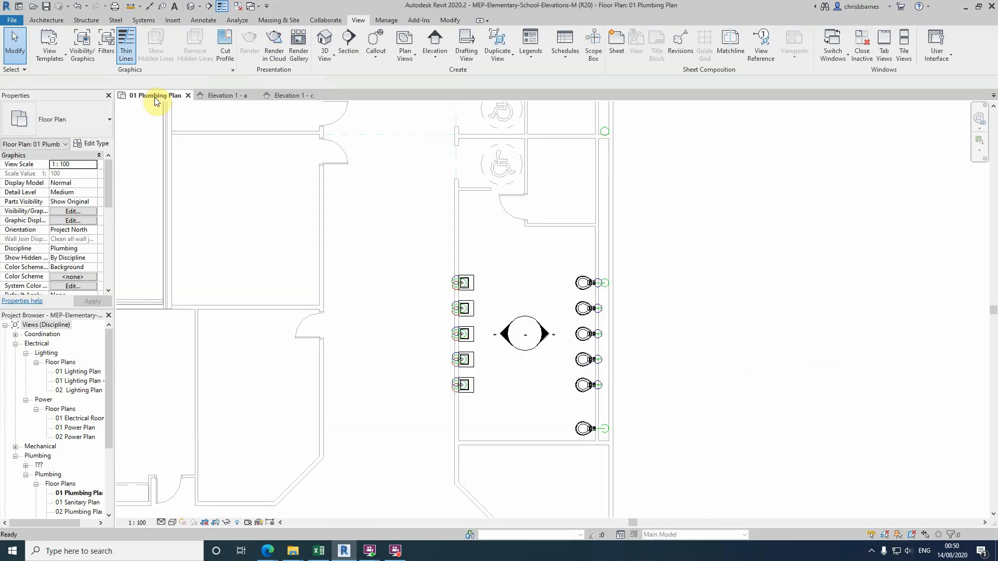
{"action": "scroll", "coordinate": [461, 478], "scroll_direction": "down", "scroll_amount": 2}
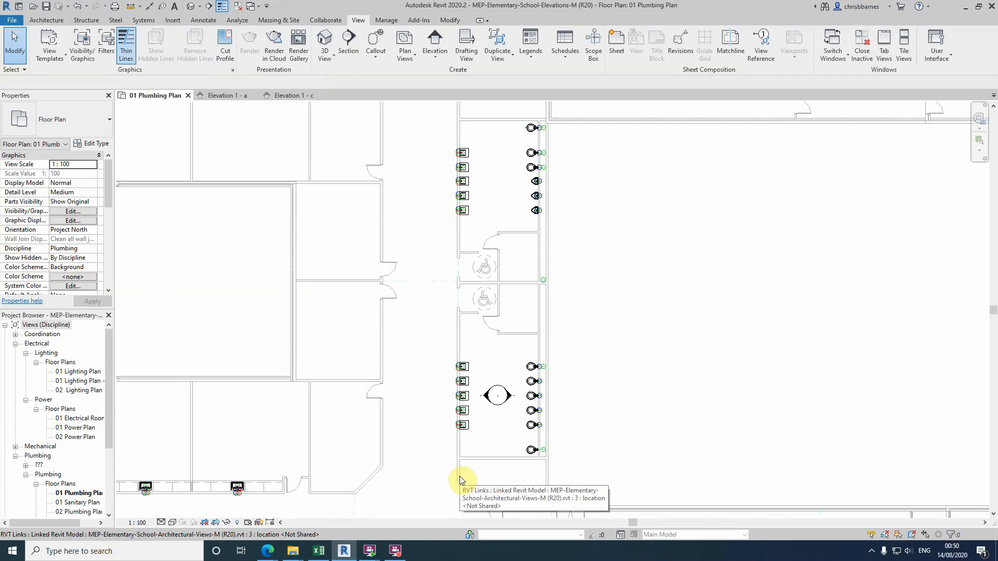
{"action": "left_click", "coordinate": [475, 370]}
{"action": "left_click_drag", "start_coordinate": [475, 371], "coordinate": [523, 418]}
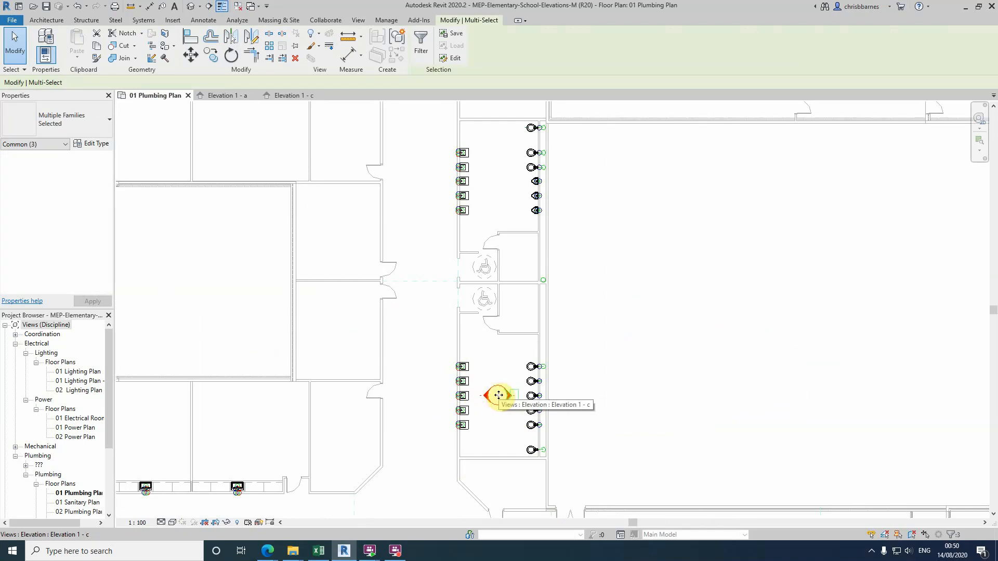
{"action": "scroll", "coordinate": [499, 395], "scroll_direction": "down", "scroll_amount": 2}
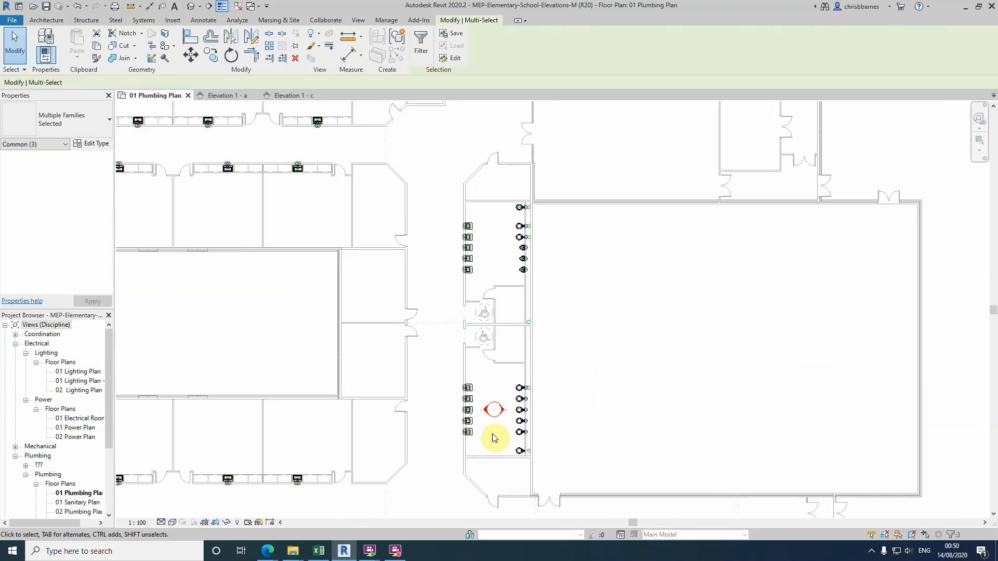
{"action": "left_click_drag", "start_coordinate": [495, 410], "coordinate": [495, 244]}
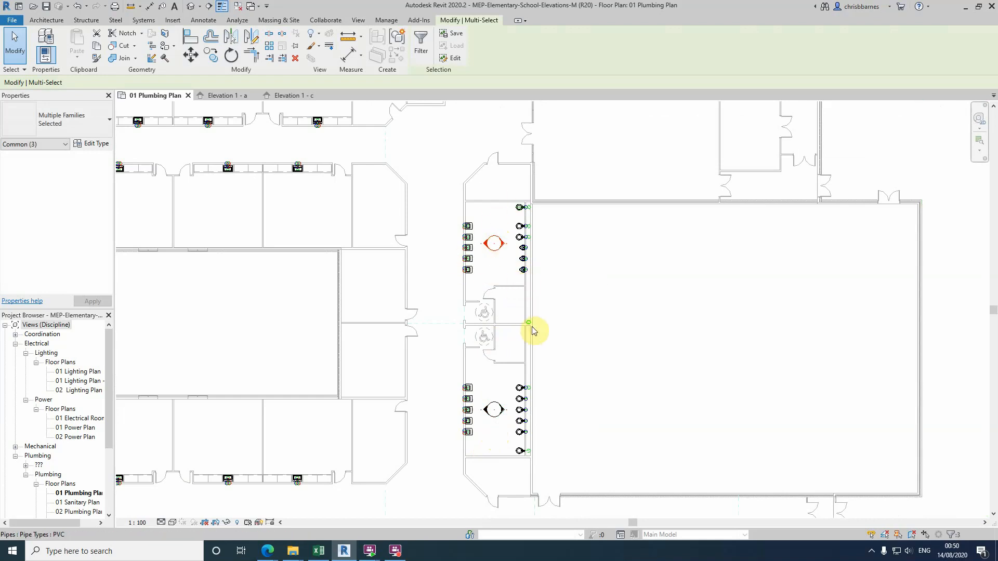
{"action": "left_click", "coordinate": [553, 319]}
Inspect the copied sink-facing and toilet-facing elevations of the upper restroom and return to the 01 Plumbing Plan
{"action": "double_click", "coordinate": [486, 245]}
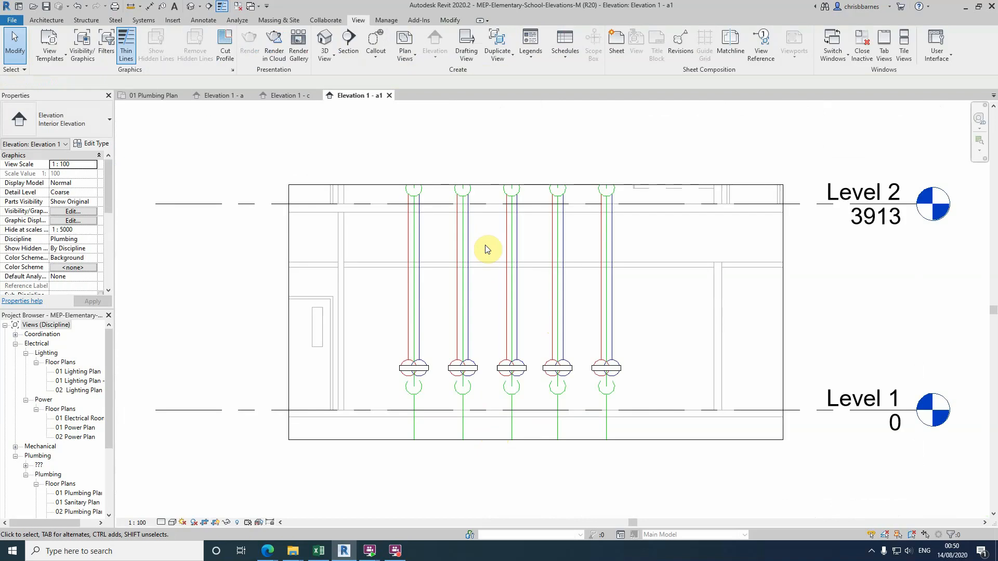
{"action": "left_click", "coordinate": [140, 95]}
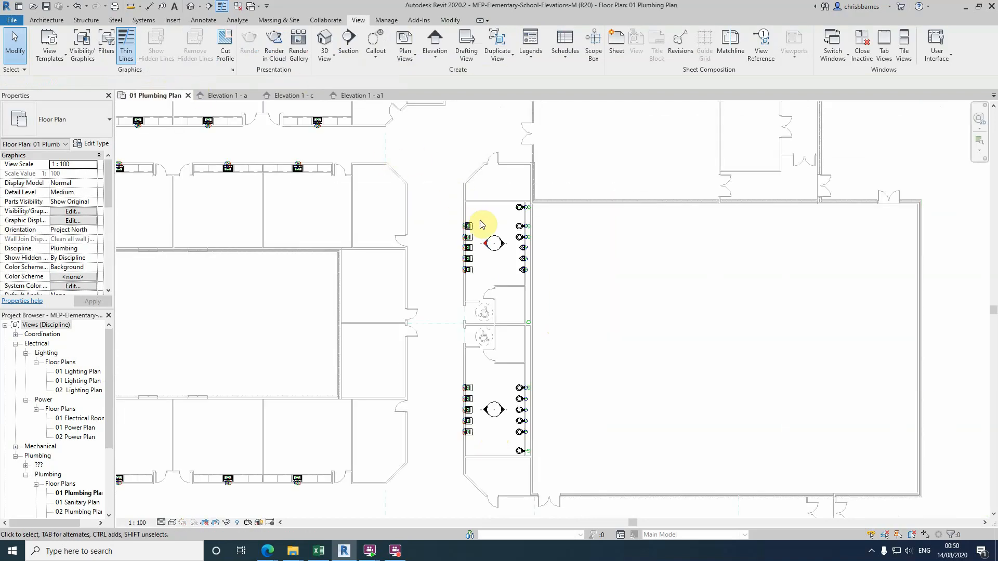
{"action": "double_click", "coordinate": [503, 245]}
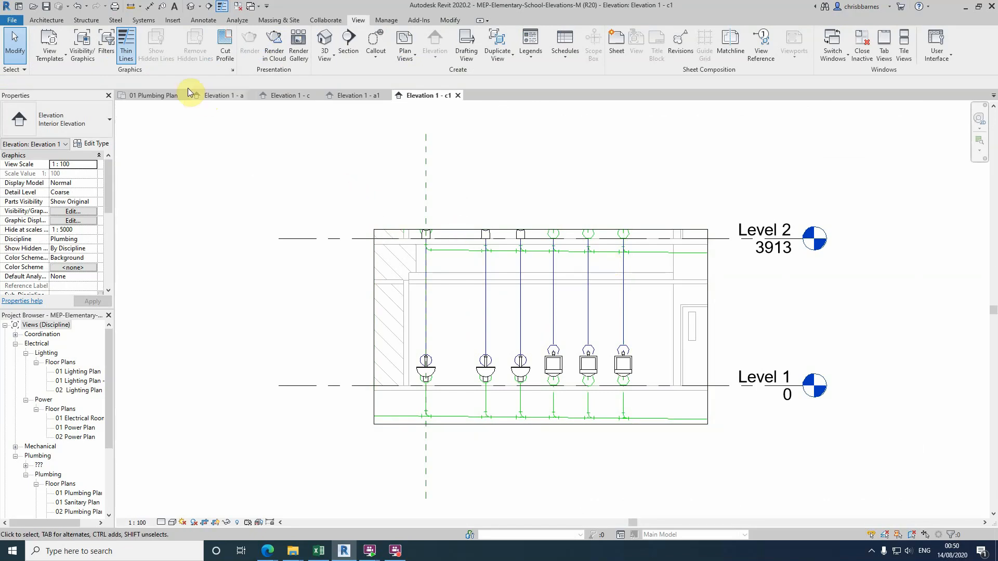
{"action": "left_click", "coordinate": [153, 96]}
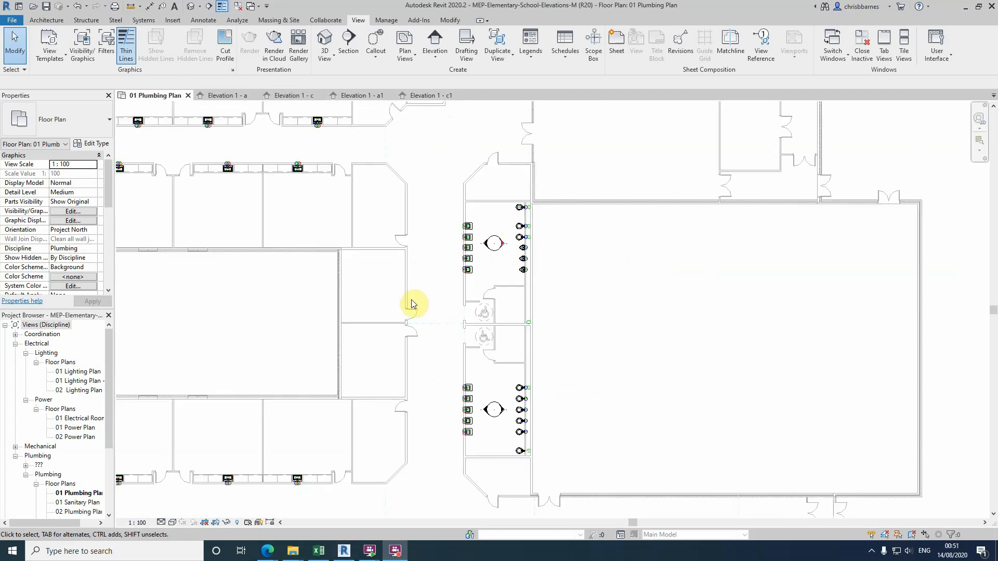
Rename the upper restroom's toilet-facing interior elevation, Elevation 1 - c1, as 01 Men's East Elevation
{"action": "left_click_drag", "start_coordinate": [109, 383], "coordinate": [122, 423]}
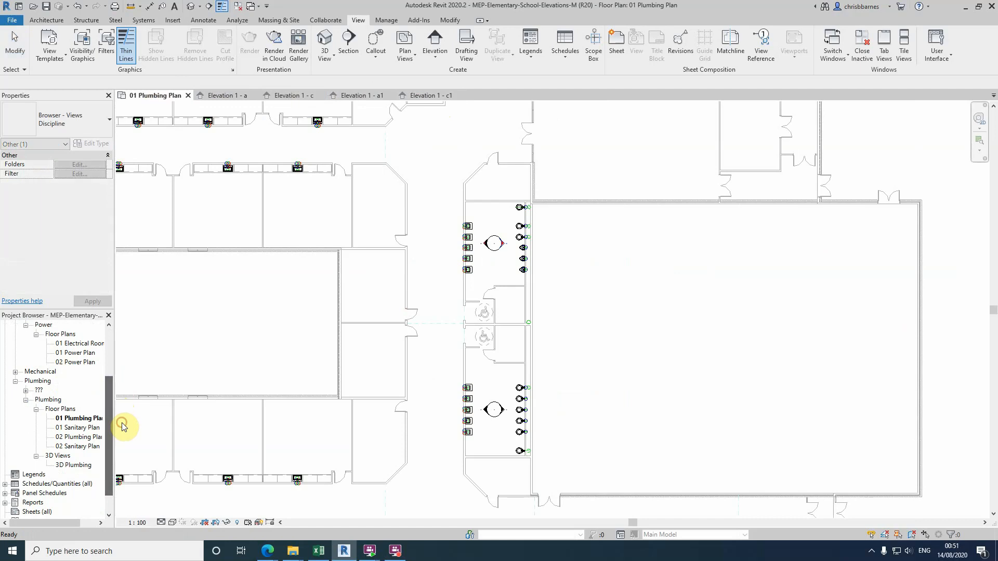
{"action": "left_click", "coordinate": [25, 390]}
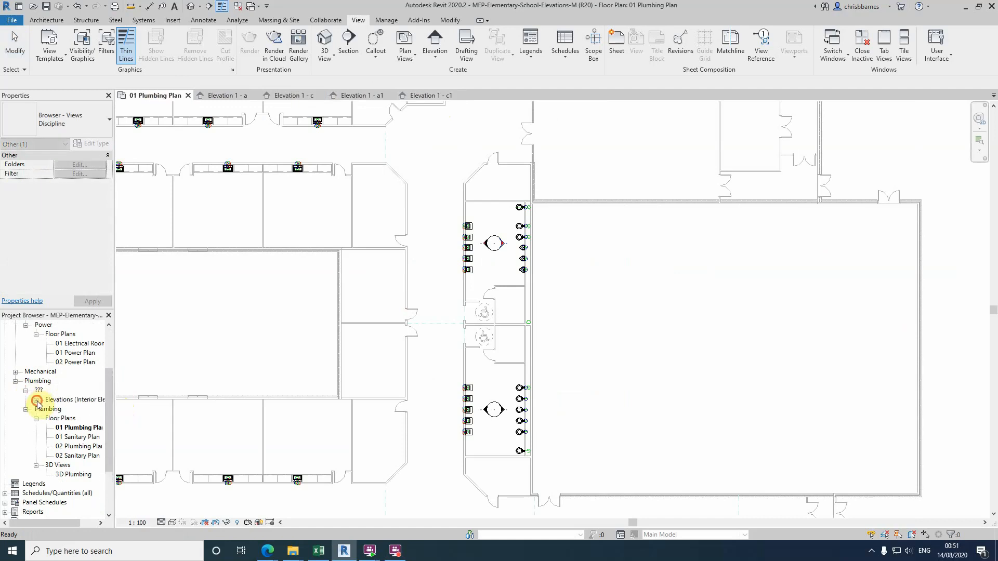
{"action": "left_click", "coordinate": [37, 400]}
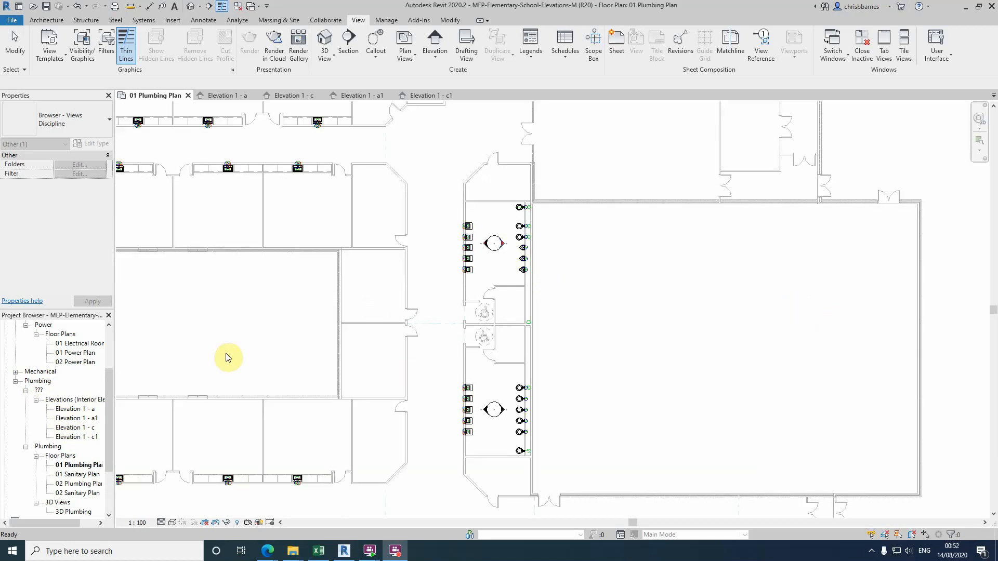
{"action": "right_click", "coordinate": [75, 440]}
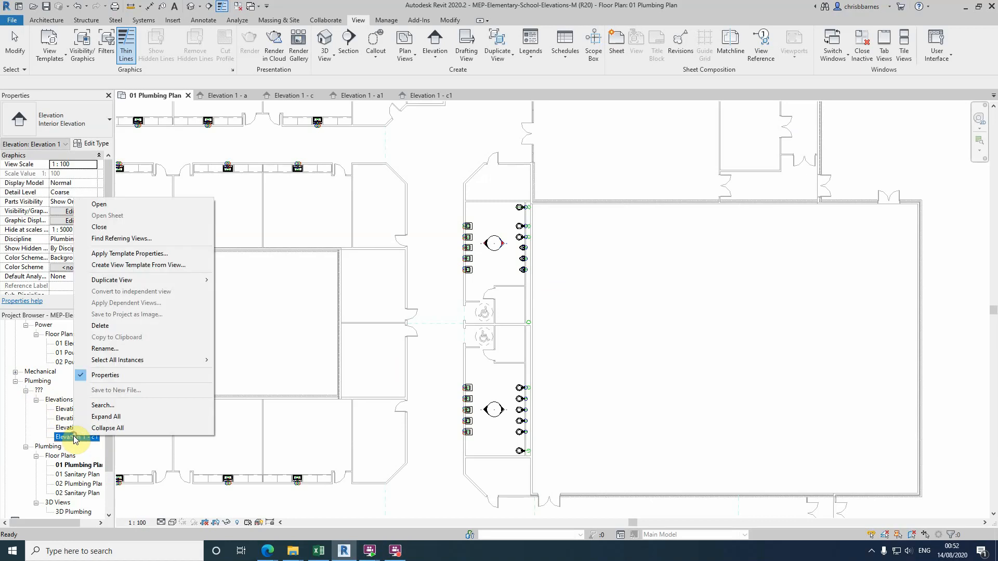
{"action": "left_click", "coordinate": [116, 351]}
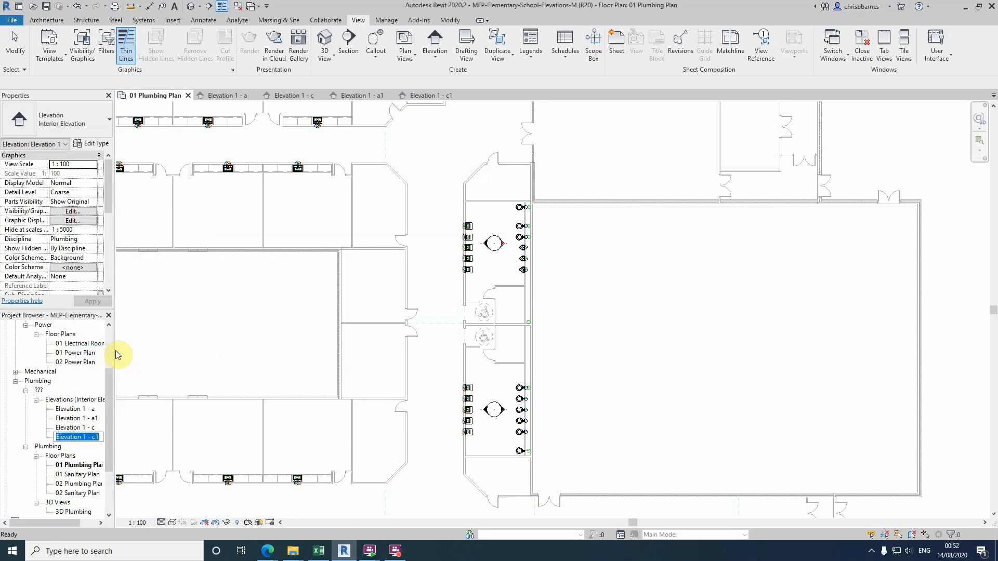
{"action": "type", "text": "01 Men's Ease"}
{"action": "key", "text": "BackSpace"}
{"action": "type", "text": "t Elevation"}
{"action": "key", "text": "Return"}
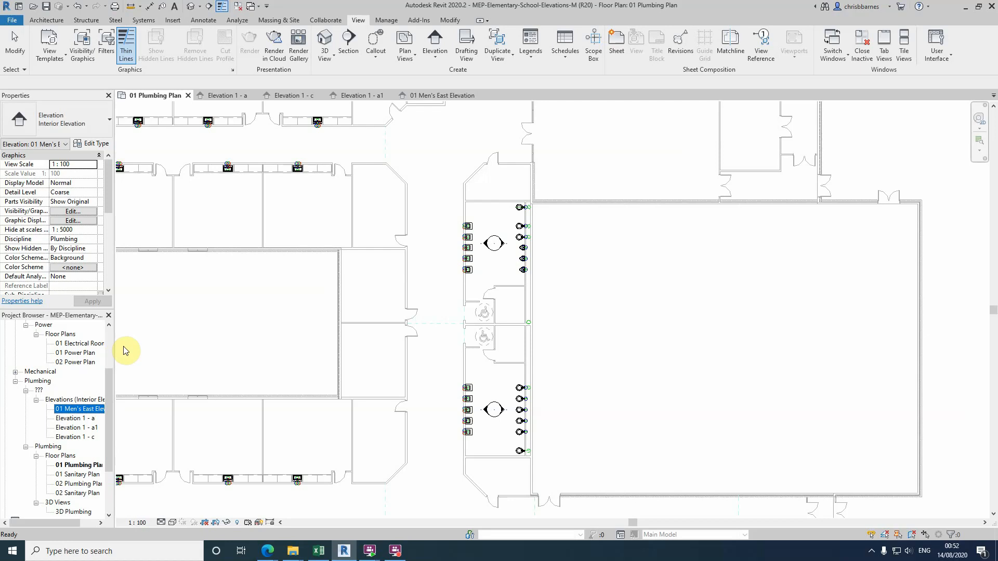
{"action": "left_click", "coordinate": [156, 371]}
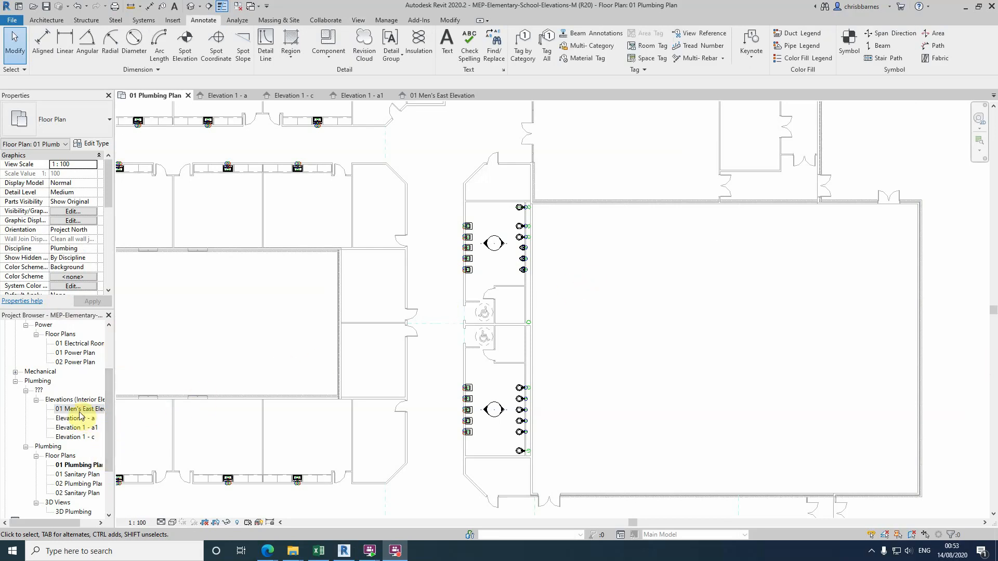
Open the upper restroom's sink-facing elevation, Elevation 1 - a1, from its marker and rename the view 01 Men's West Elevation
{"action": "double_click", "coordinate": [488, 248]}
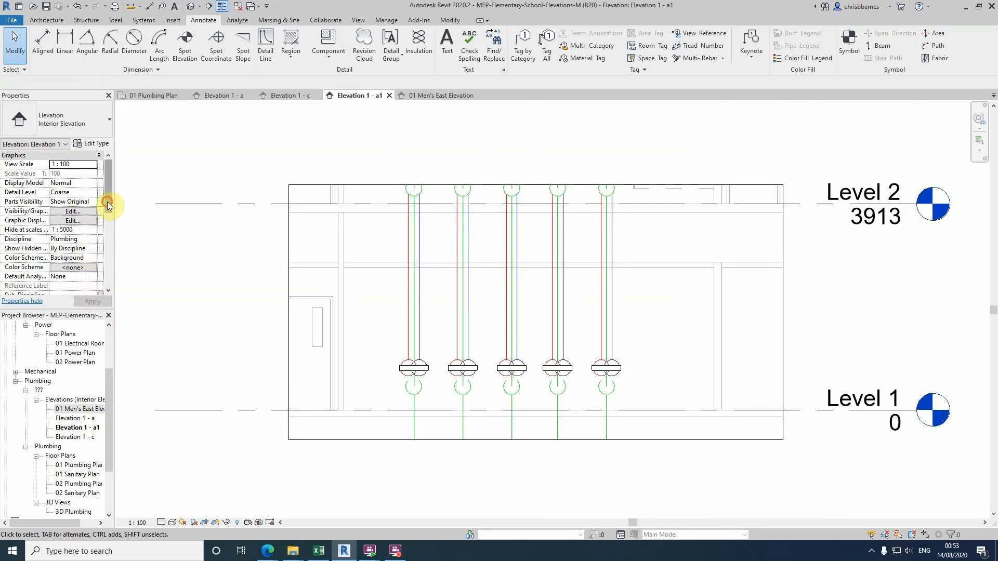
{"action": "left_click_drag", "start_coordinate": [105, 211], "coordinate": [98, 259]}
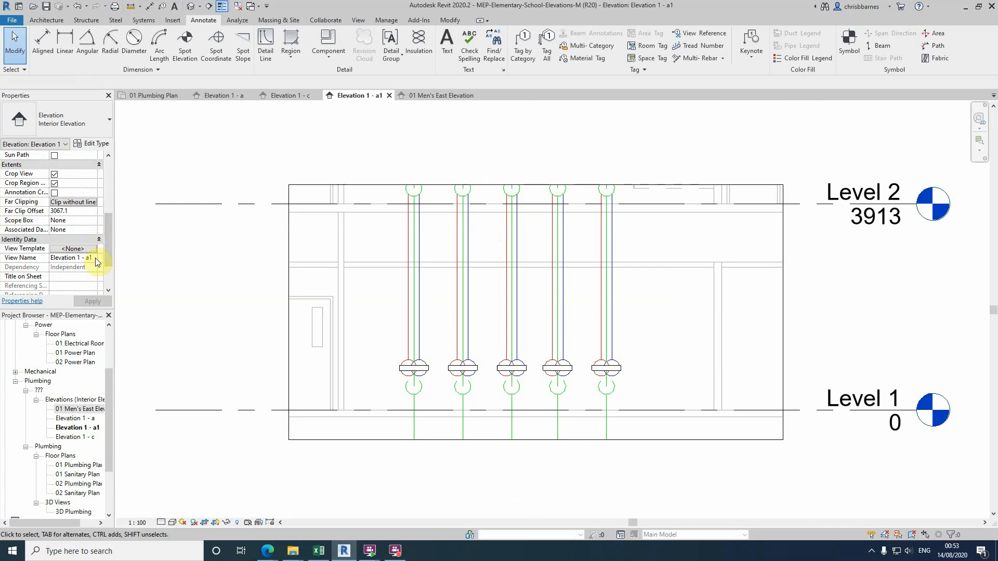
{"action": "left_click", "coordinate": [95, 258]}
{"action": "key", "text": "BackSpace"}
{"action": "key", "text": "BackSpace"}
{"action": "key", "text": "BackSpace"}
{"action": "key", "text": "BackSpace"}
{"action": "key", "text": "BackSpace"}
{"action": "key", "text": "BackSpace"}
{"action": "key", "text": "BackSpace"}
{"action": "key", "text": "BackSpace"}
{"action": "key", "text": "BackSpace"}
{"action": "key", "text": "BackSpace"}
{"action": "key", "text": "BackSpace"}
{"action": "key", "text": "BackSpace"}
{"action": "key", "text": "BackSpace"}
{"action": "key", "text": "BackSpace"}
{"action": "key", "text": "BackSpace"}
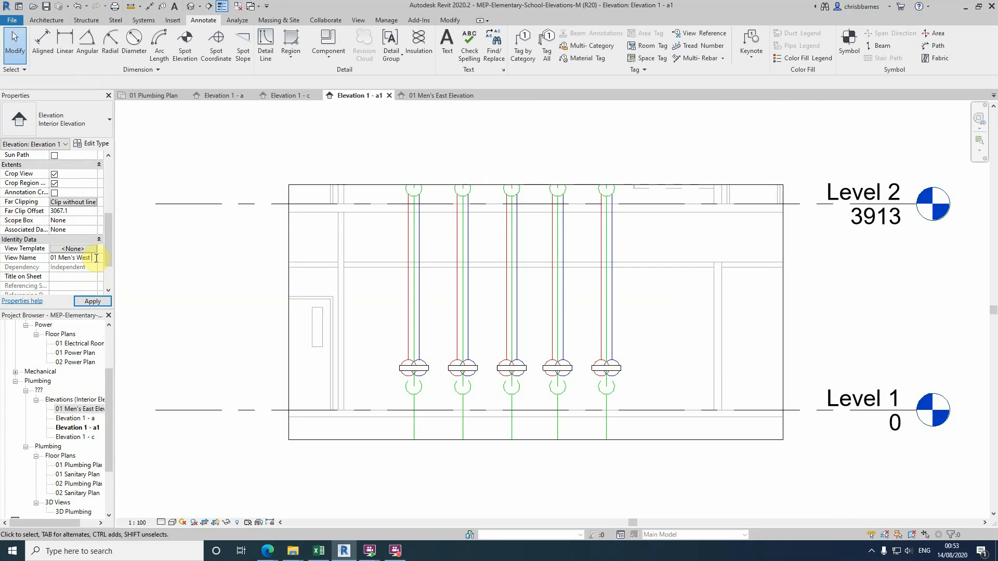
{"action": "type", "text": "Elevation"}
{"action": "key", "text": "Return"}
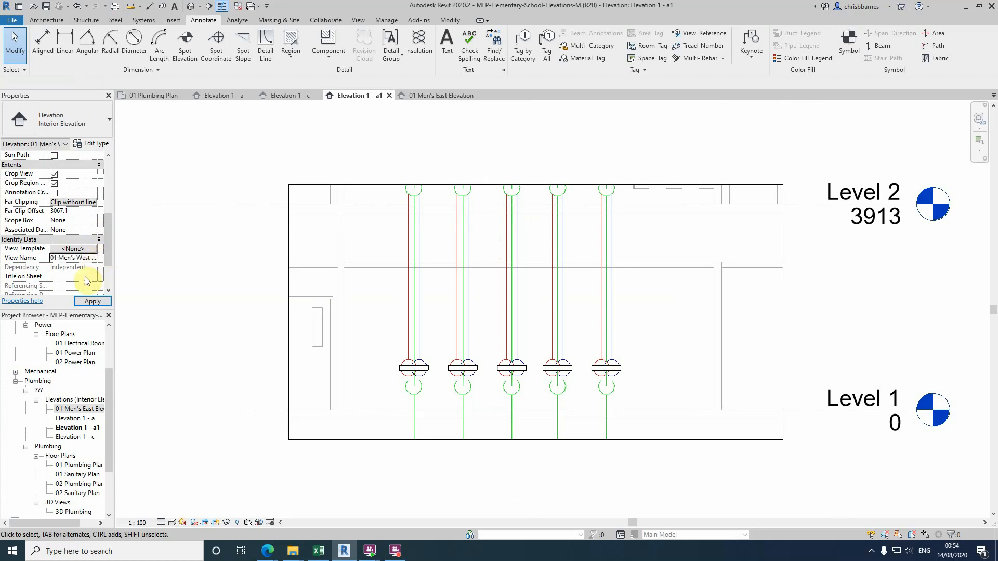
{"action": "left_click", "coordinate": [93, 301]}
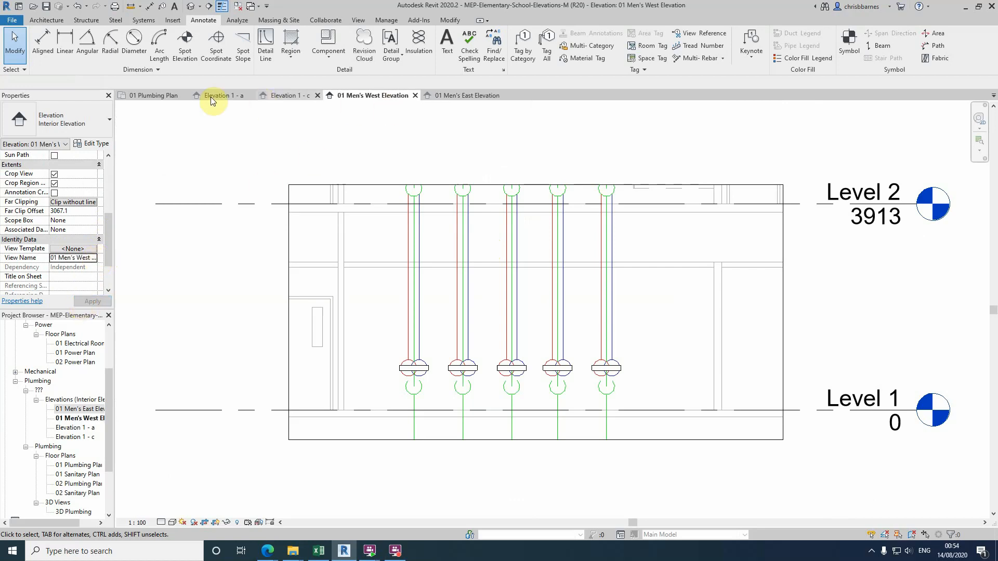
From the 01 Plumbing Plan, open the lower restroom's toilet-facing elevation and rename the view 01 Women's East Elevation
{"action": "left_click", "coordinate": [146, 95]}
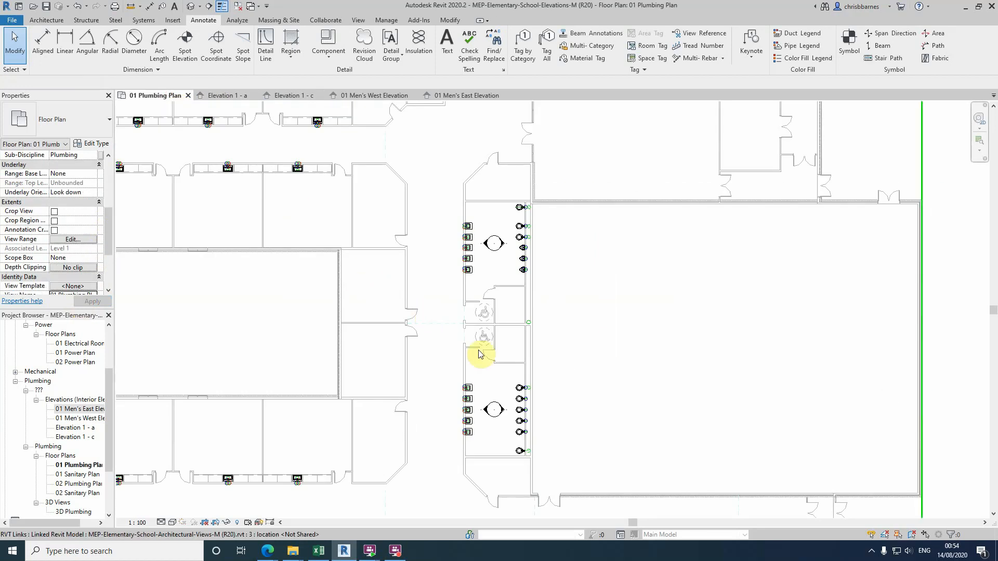
{"action": "double_click", "coordinate": [503, 415]}
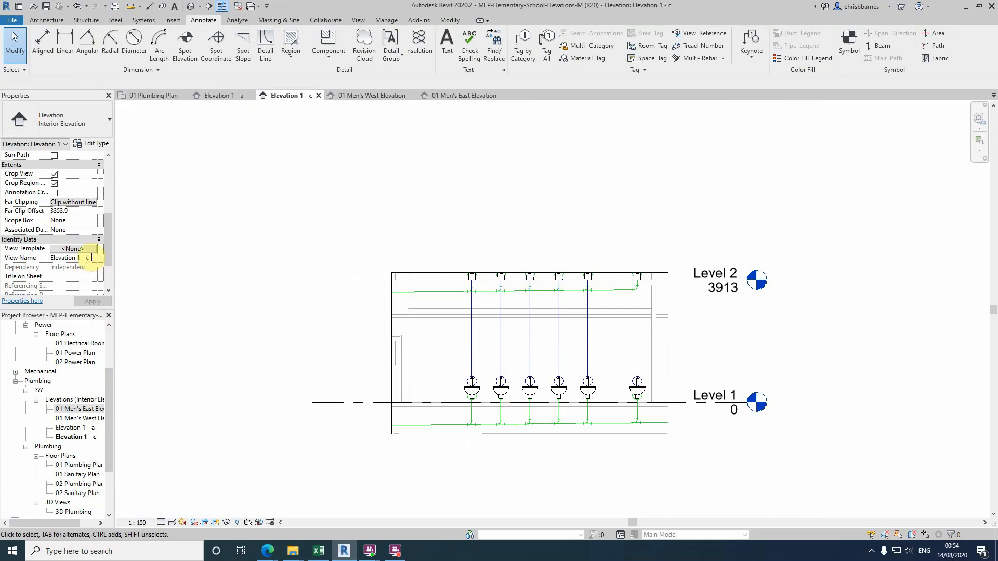
{"action": "left_click_drag", "start_coordinate": [89, 262], "coordinate": [49, 262]}
{"action": "type", "text": "01 Women's"}
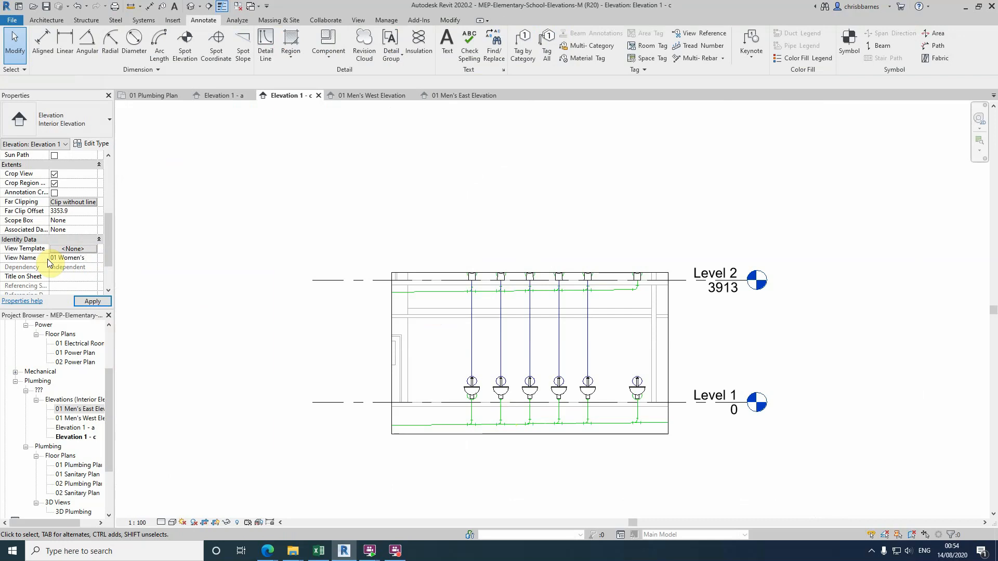
{"action": "type", "text": " East "}
{"action": "type", "text": "Elevatio"}
{"action": "type", "text": "n"}
{"action": "key", "text": "Return"}
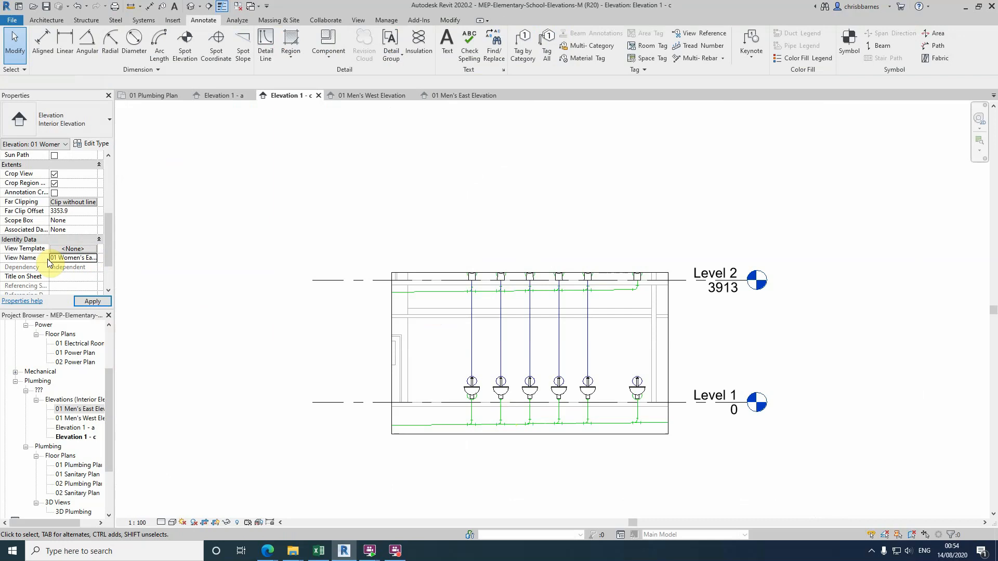
{"action": "left_click", "coordinate": [89, 301]}
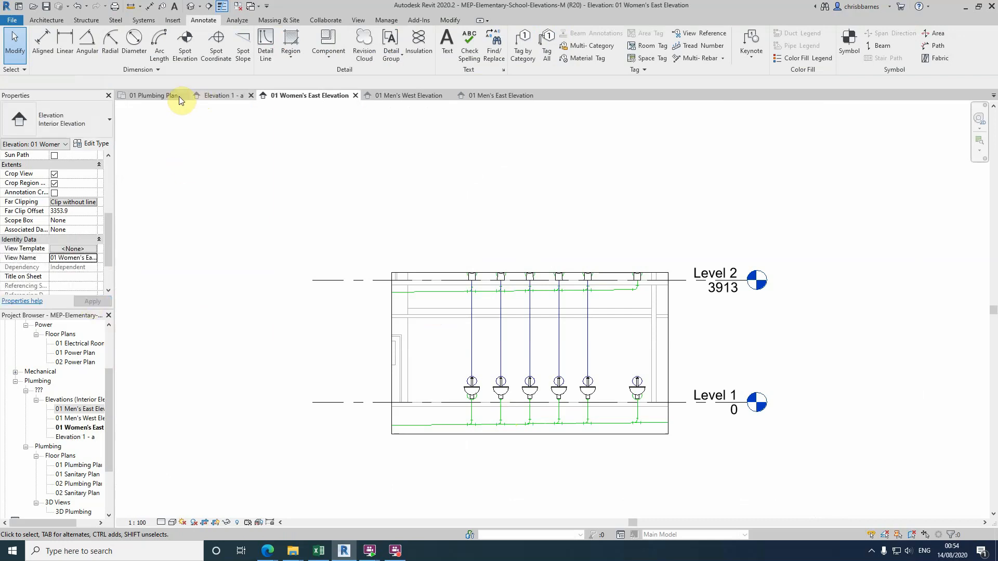
Return to the 01 Plumbing Plan and rename the remaining view Elevation 1 - a as 01 Women's West Elevation
{"action": "left_click", "coordinate": [162, 97]}
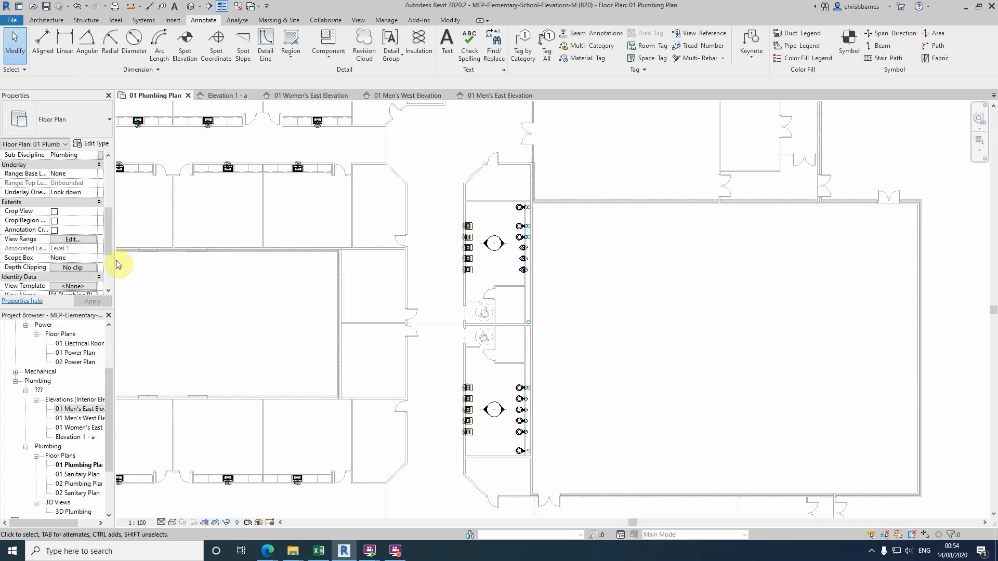
{"action": "right_click", "coordinate": [71, 437]}
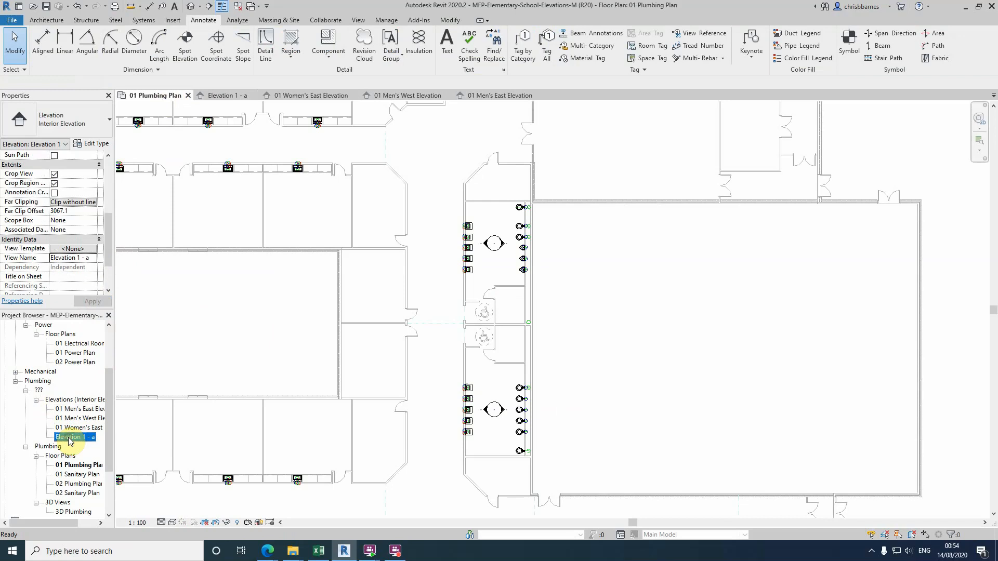
{"action": "left_click", "coordinate": [110, 350]}
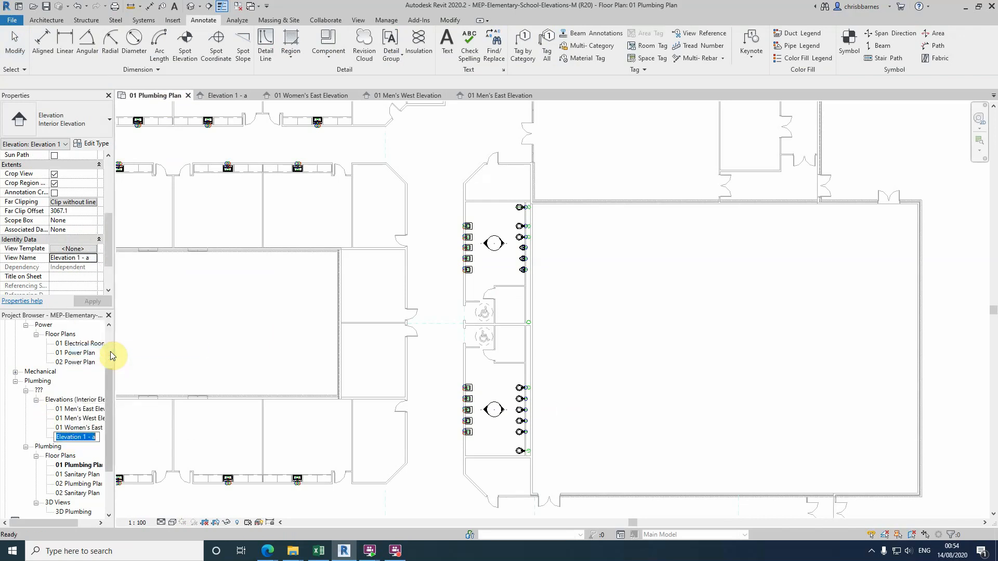
{"action": "type", "text": "01 W"}
{"action": "type", "text": "omen"}
{"action": "type", "text": "'s Wes"}
{"action": "type", "text": "t Ele"}
{"action": "type", "text": "vation"}
{"action": "key", "text": "Return"}
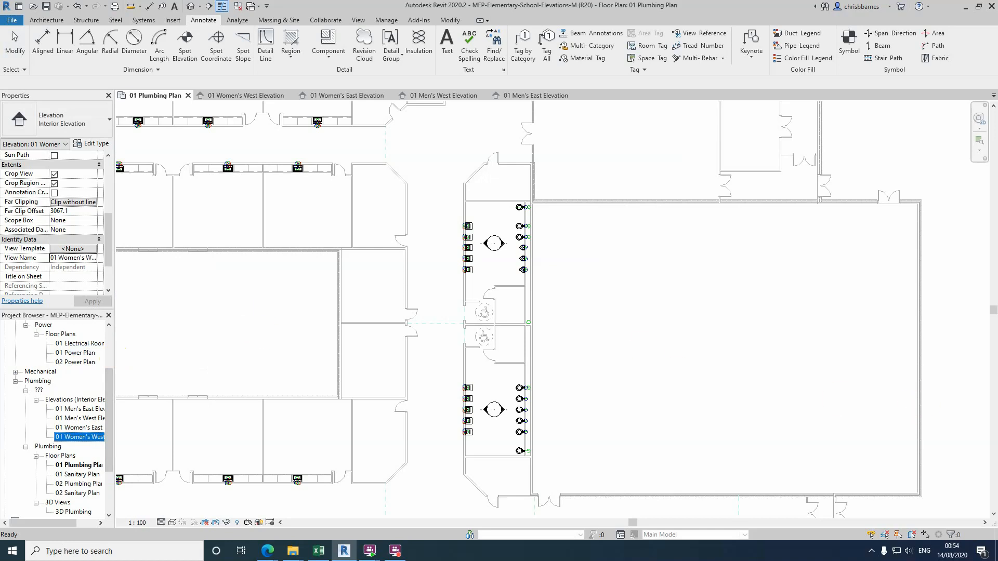
Set the Sub-Discipline of all four restroom interior elevations to Plumbing so they are grouped with the other plumbing views
{"action": "left_click", "coordinate": [84, 409], "text": "shift"}
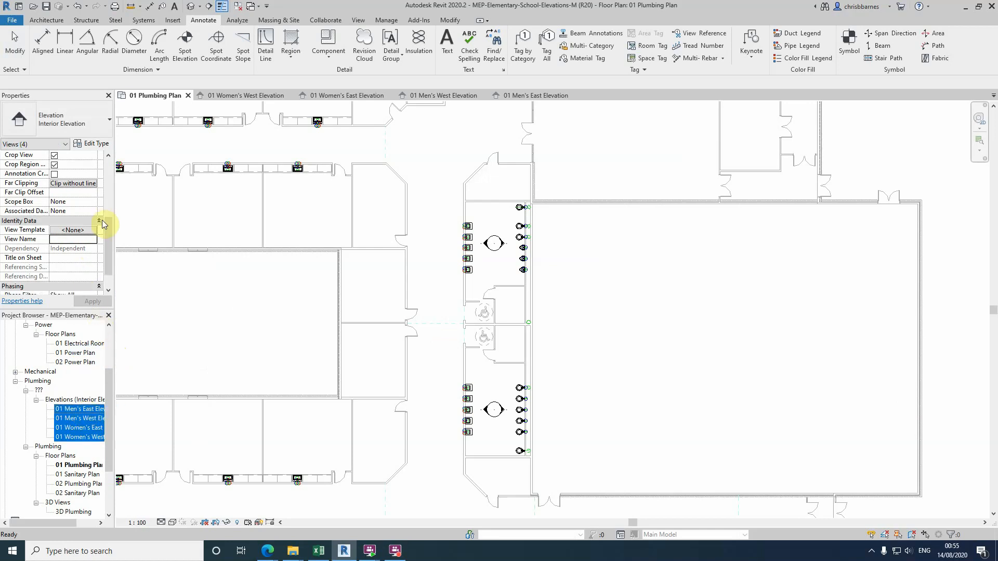
{"action": "left_click_drag", "start_coordinate": [107, 226], "coordinate": [110, 193]}
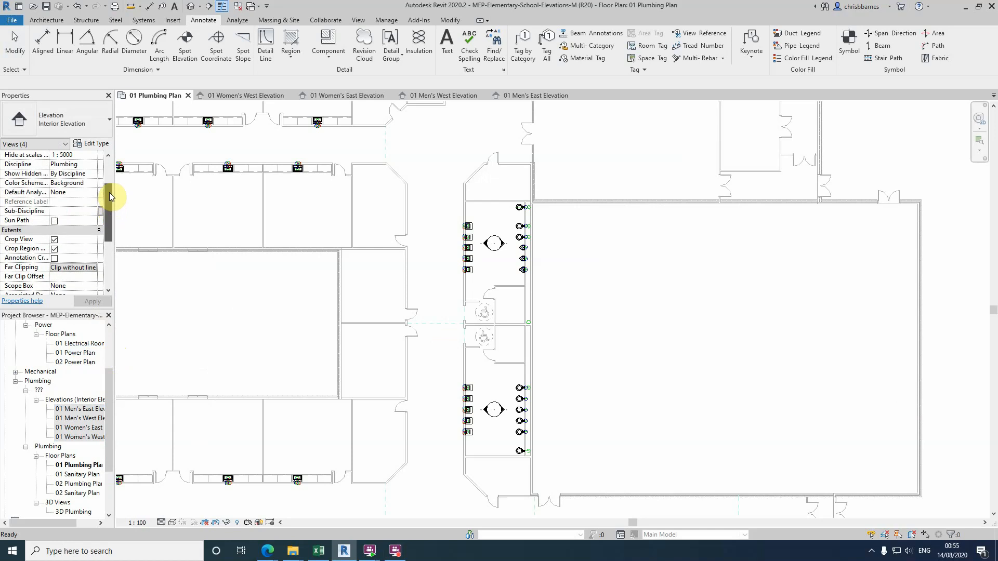
{"action": "left_click", "coordinate": [71, 213]}
{"action": "left_click", "coordinate": [93, 211]}
{"action": "left_click", "coordinate": [62, 252]}
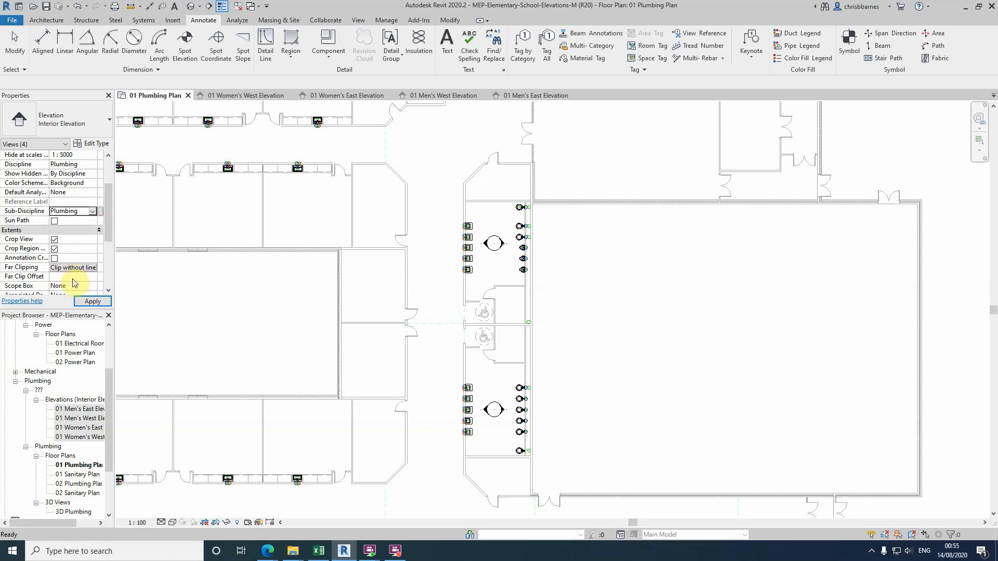
{"action": "left_click", "coordinate": [93, 301]}
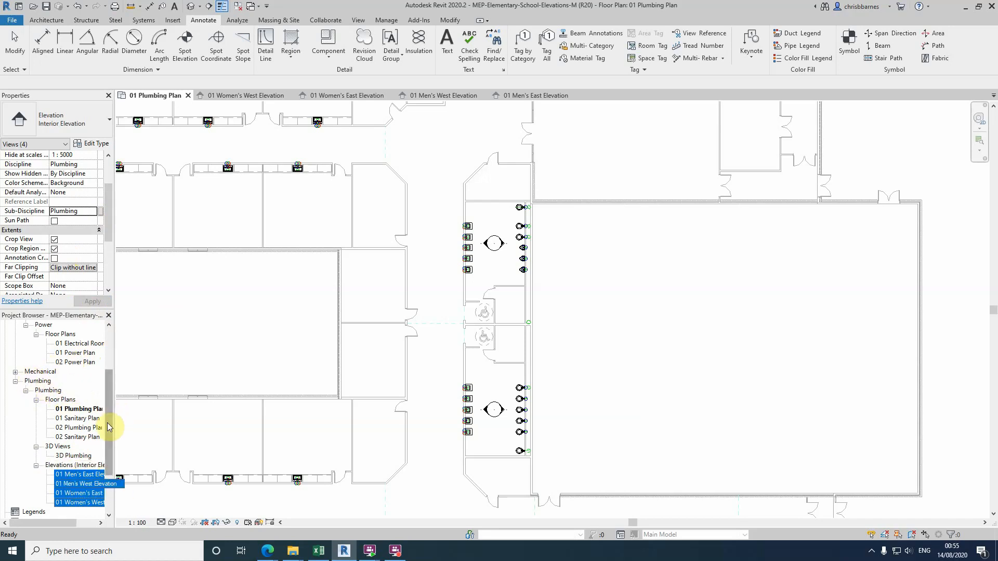
{"action": "left_click_drag", "start_coordinate": [108, 422], "coordinate": [107, 445]}
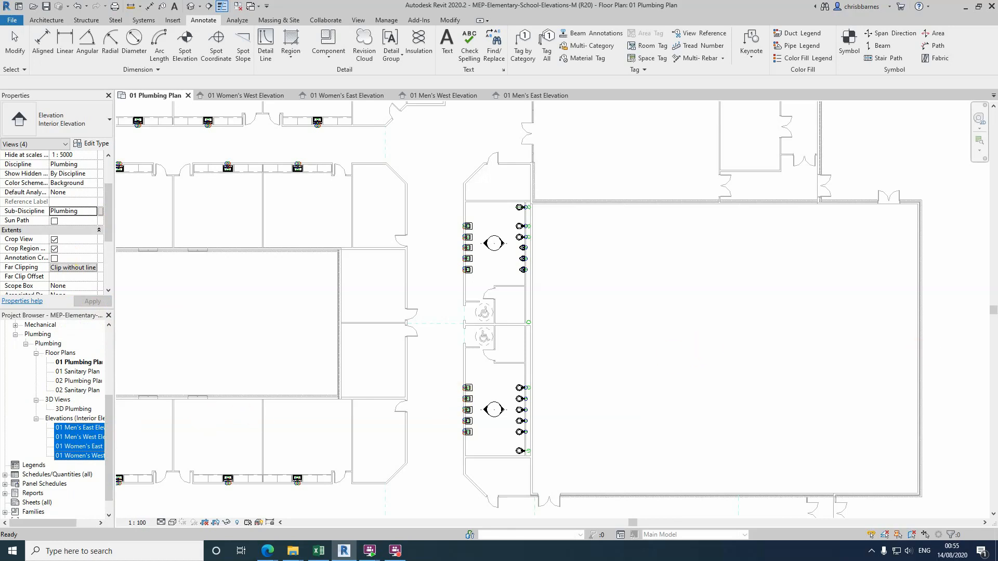
{"action": "key", "text": "Escape"}
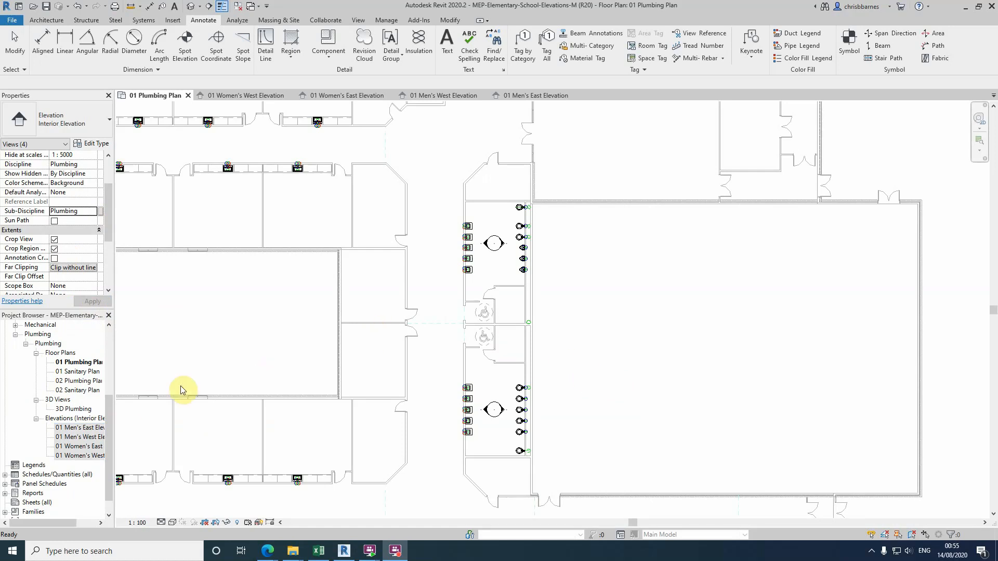
Open the 01 Mechanical Plan from the HVAC floor plans and bring the whole building into view
{"action": "left_click", "coordinate": [15, 325]}
{"action": "double_click", "coordinate": [79, 354]}
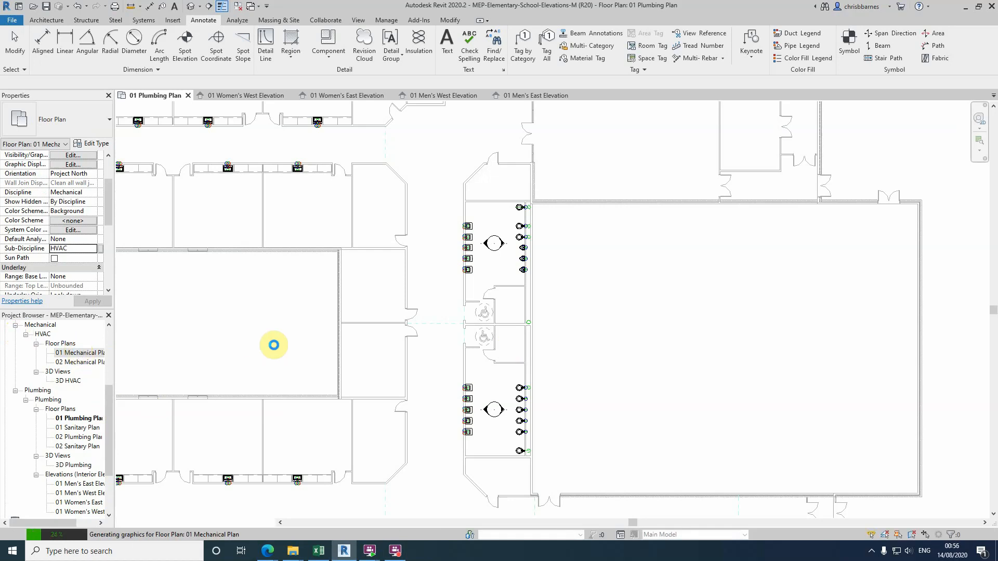
{"action": "scroll", "coordinate": [666, 413], "scroll_direction": "down", "scroll_amount": 6}
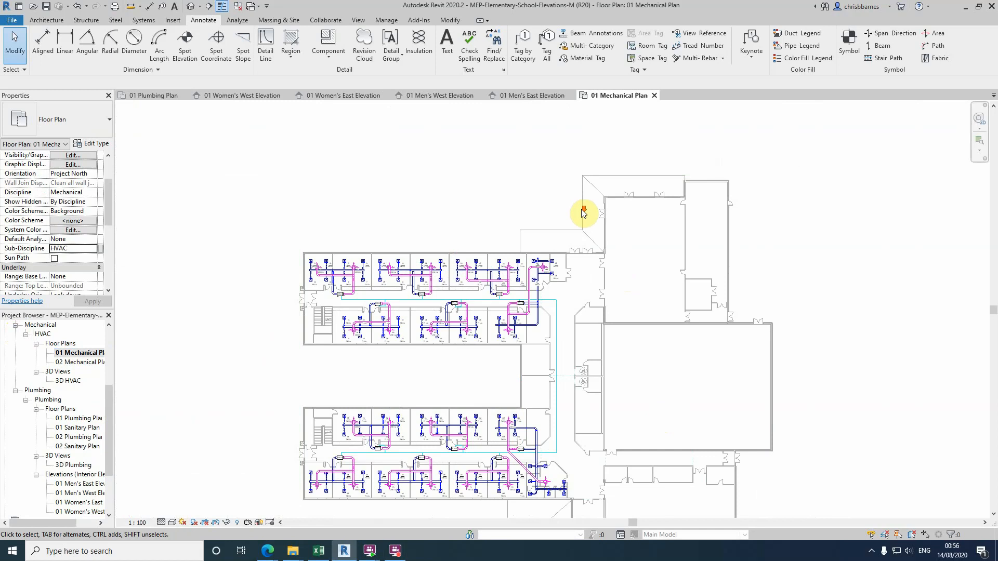
{"action": "scroll", "coordinate": [473, 339], "scroll_direction": "down", "scroll_amount": 2}
{"action": "scroll", "coordinate": [473, 347], "scroll_direction": "up", "scroll_amount": 1}
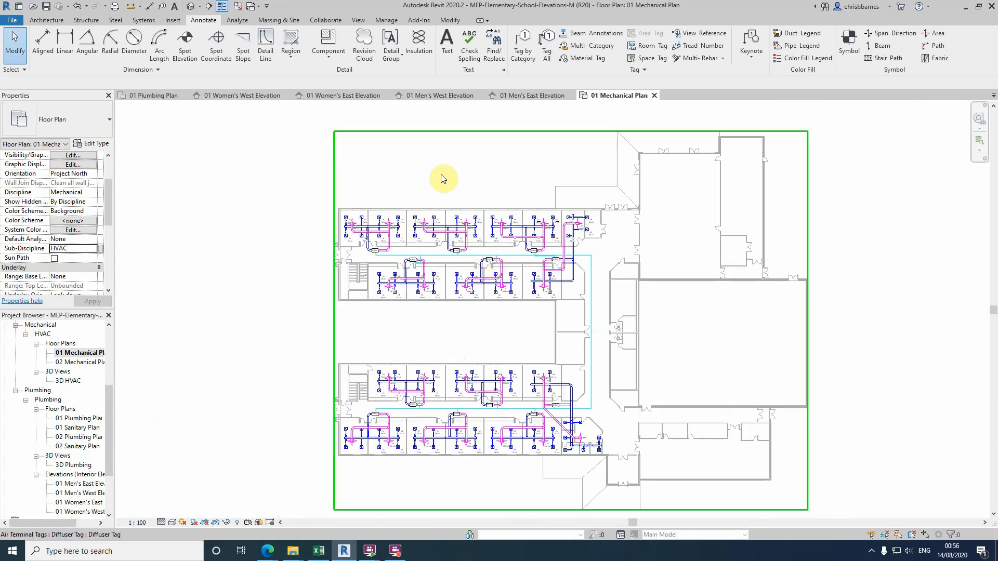
Draw a horizontal Building Section looking north through the northernmost classroom row, from outside the west wall to past the row's east end
{"action": "left_click", "coordinate": [358, 21]}
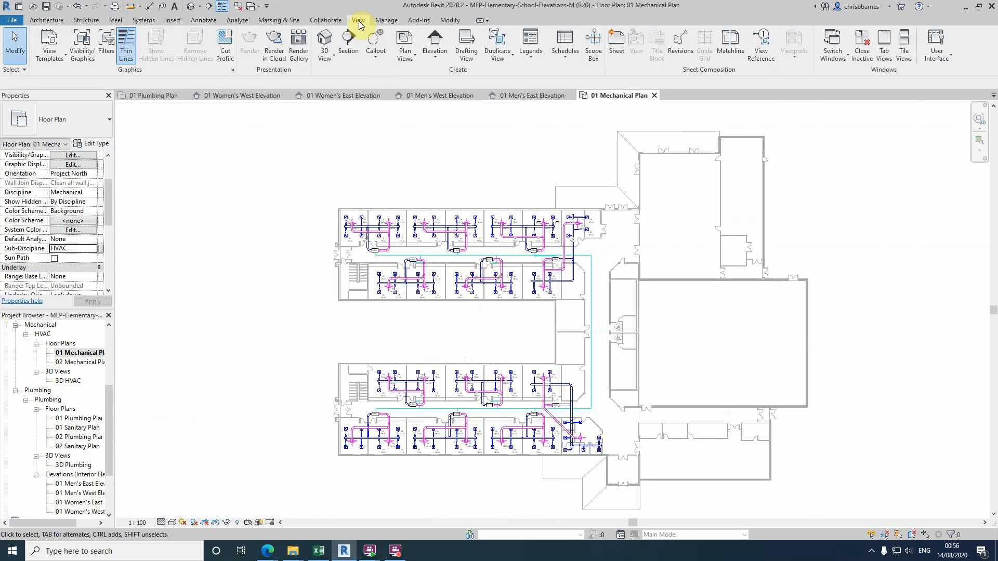
{"action": "left_click", "coordinate": [352, 37]}
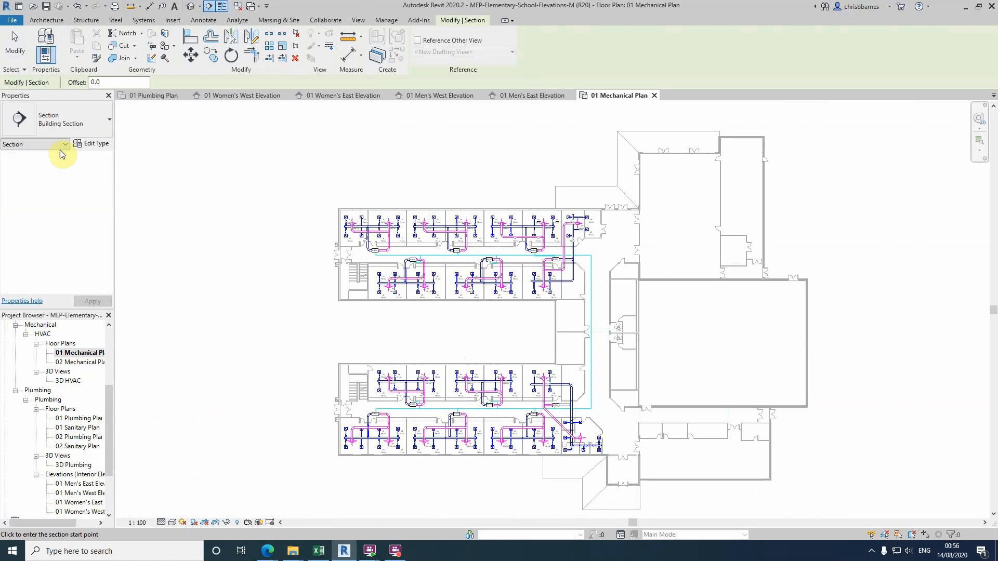
{"action": "left_click", "coordinate": [69, 130]}
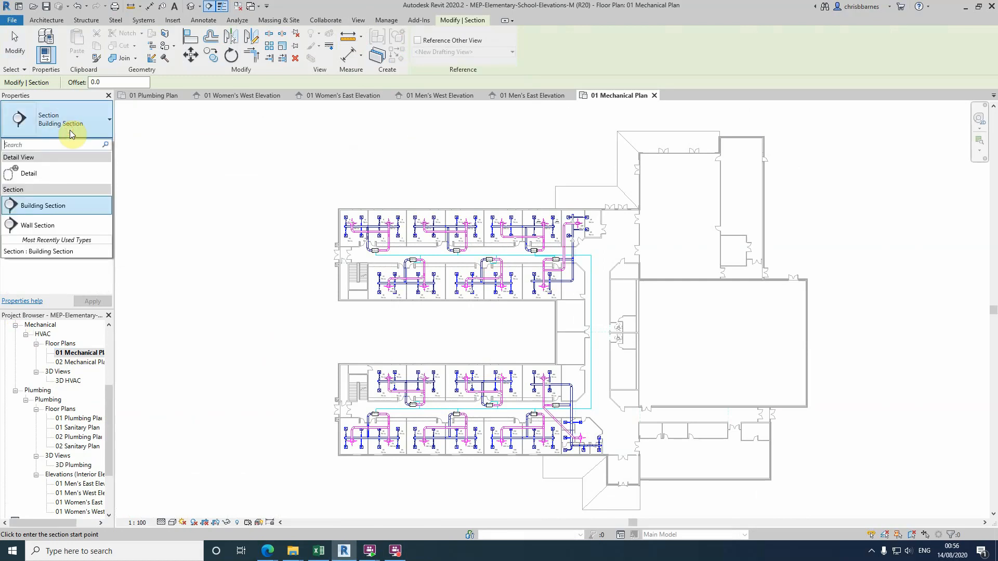
{"action": "left_click", "coordinate": [59, 206]}
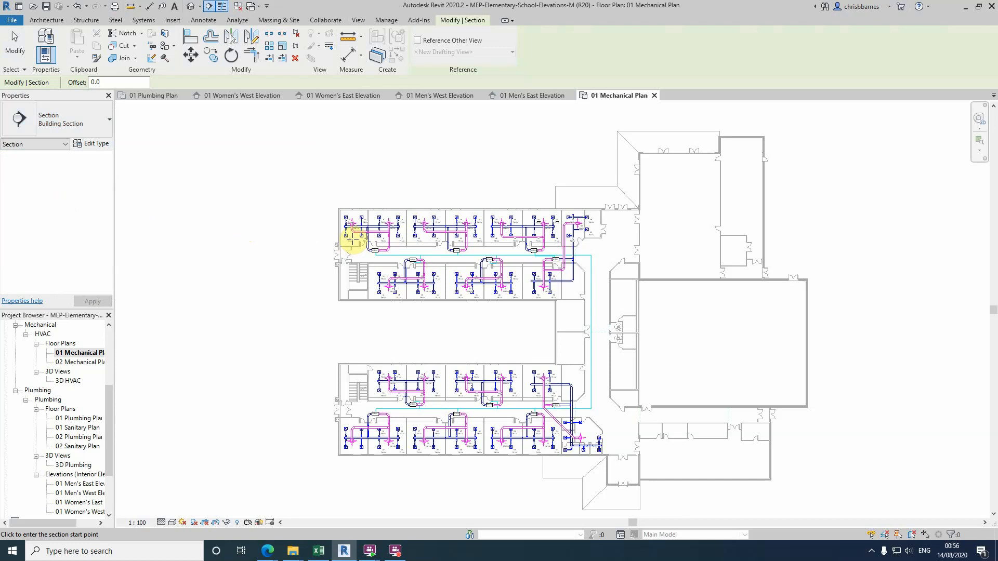
{"action": "left_click", "coordinate": [325, 227]}
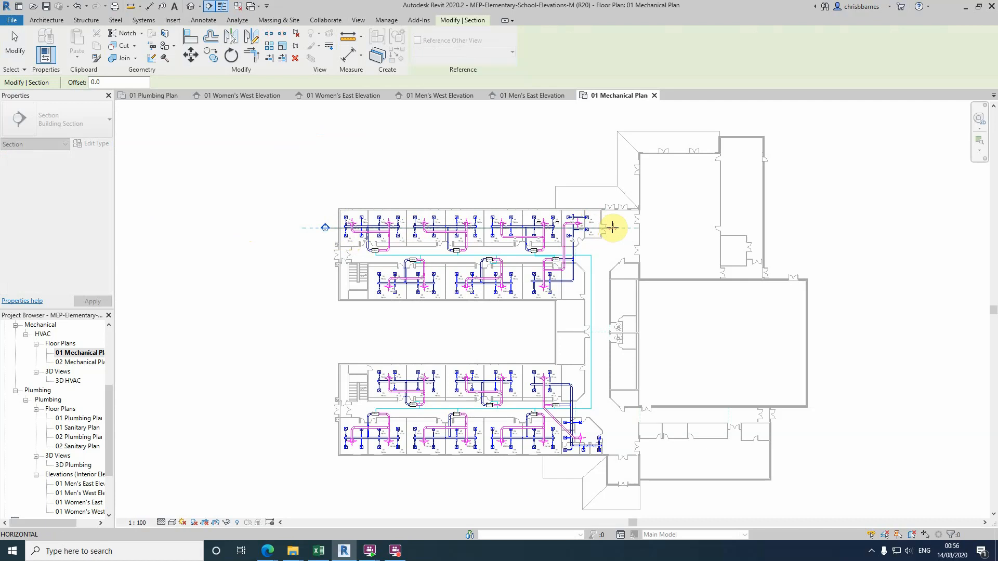
{"action": "left_click", "coordinate": [612, 227]}
{"action": "key", "text": "Escape"}
{"action": "scroll", "coordinate": [453, 207], "scroll_direction": "up", "scroll_amount": 4}
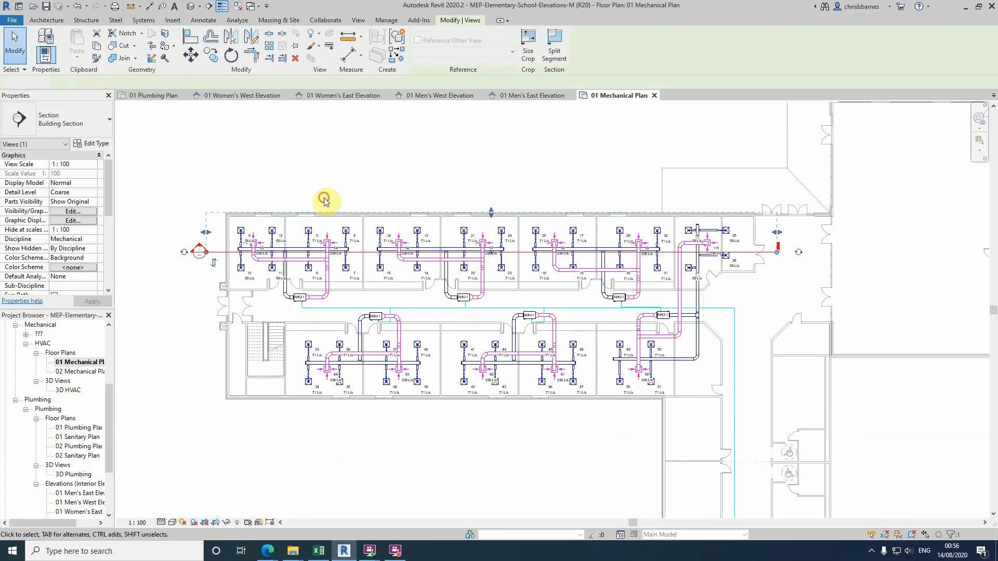
{"action": "left_click", "coordinate": [324, 202]}
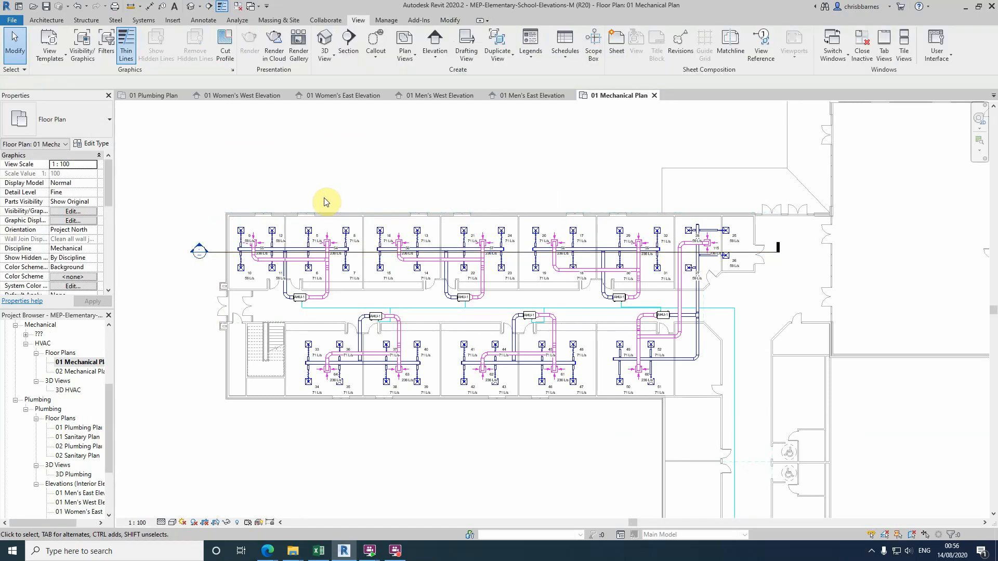
Open the new section view from its marker on the mechanical plan and hide the level lines in it
{"action": "double_click", "coordinate": [201, 245]}
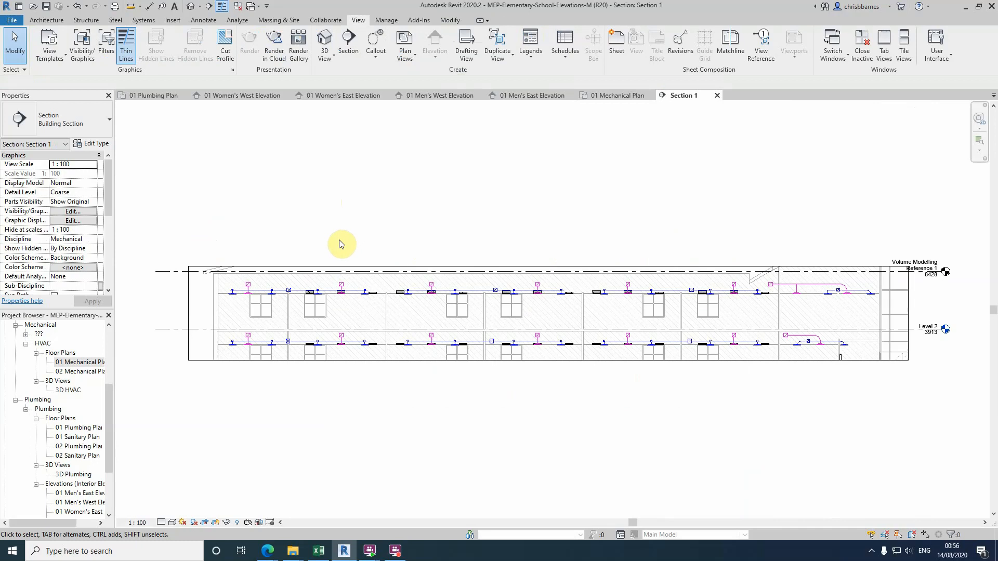
{"action": "left_click", "coordinate": [196, 329]}
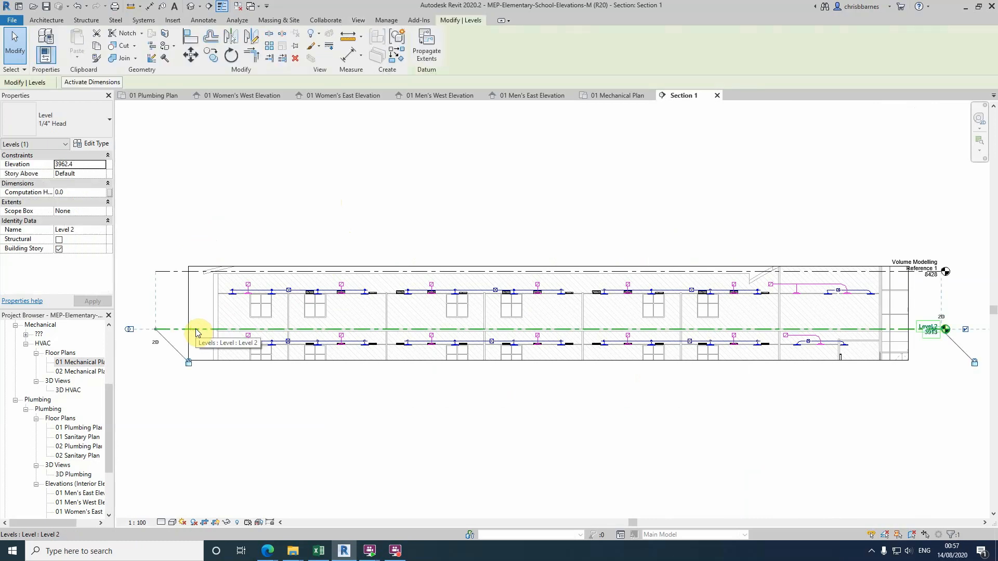
{"action": "key", "text": "Escape"}
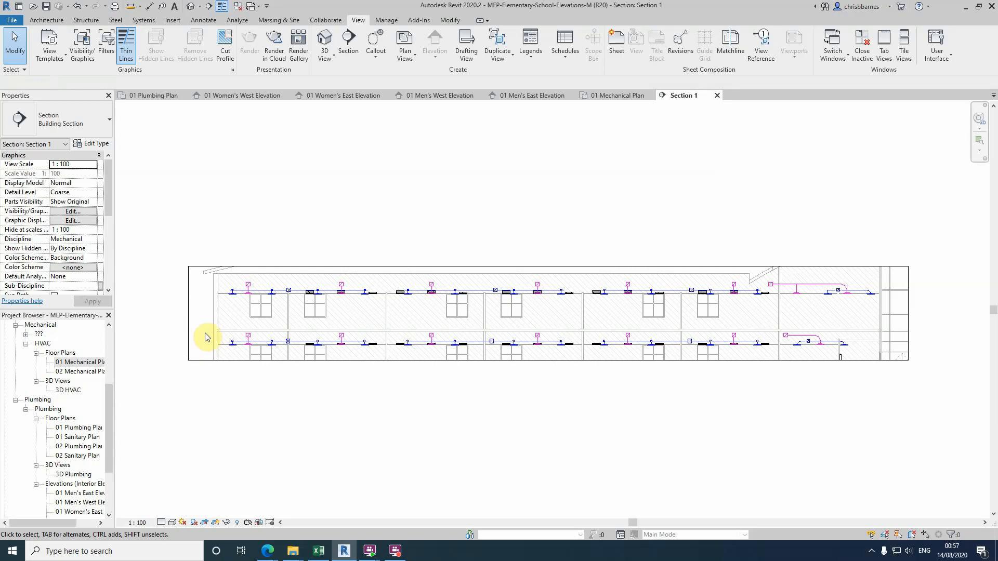
Extend the lower edge of the section's crop region to just below the ground floor so both storeys are fully included
{"action": "left_click", "coordinate": [202, 359]}
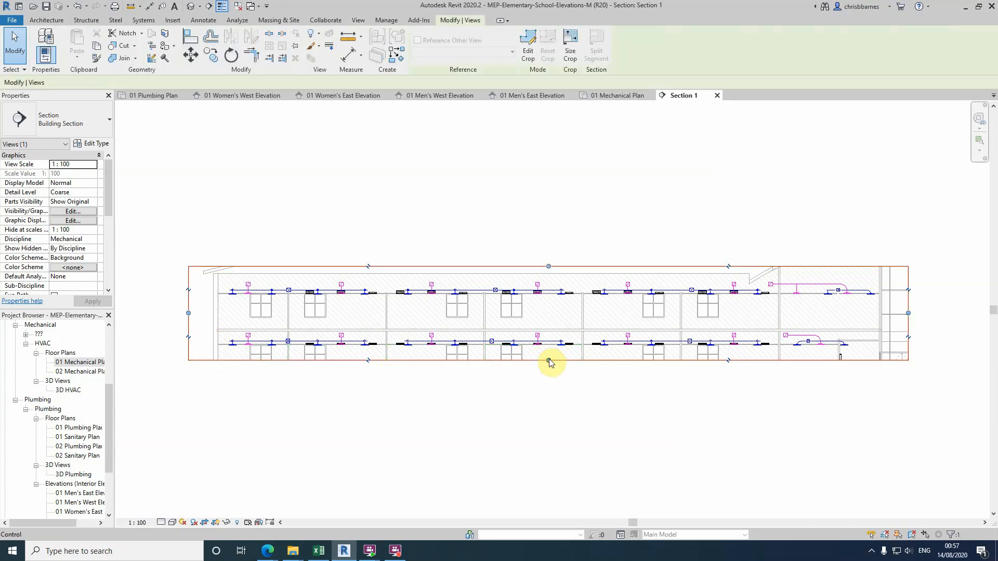
{"action": "left_click_drag", "start_coordinate": [549, 360], "coordinate": [558, 398]}
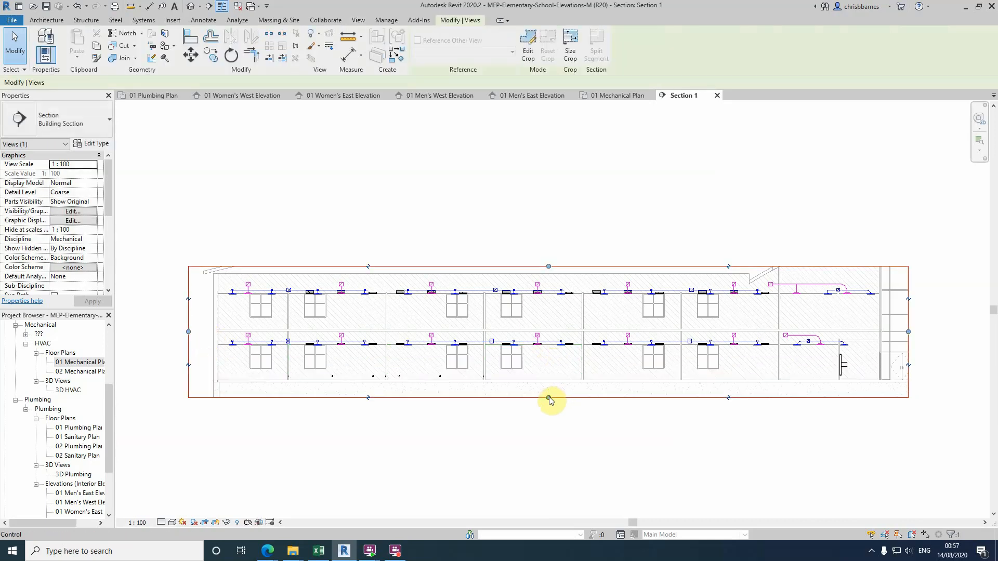
Fit Section 1's crop region: trim it close below the ground floor and outside the west wall, and raise its upper edge to show more roof
{"action": "left_click_drag", "start_coordinate": [548, 397], "coordinate": [548, 387]}
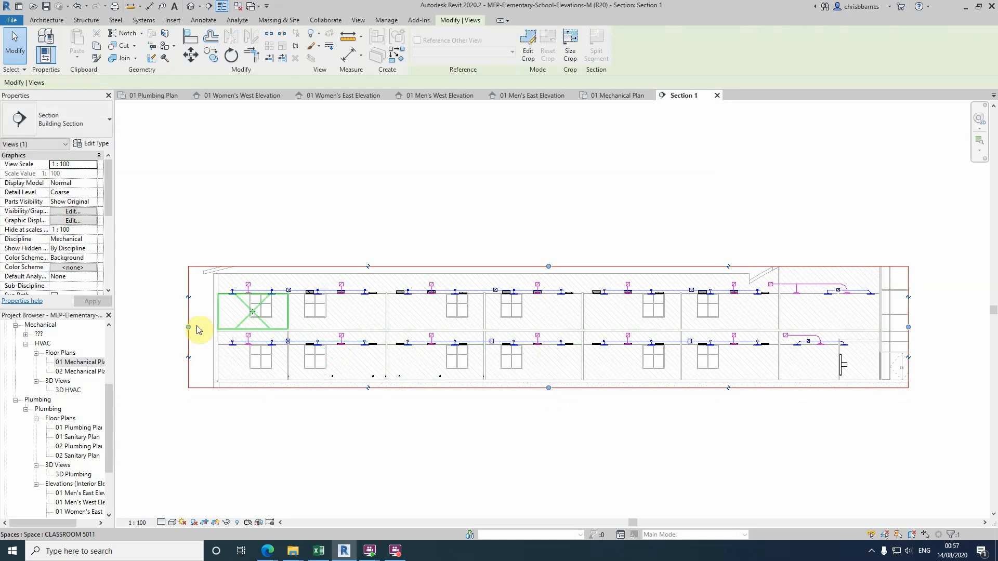
{"action": "left_click_drag", "start_coordinate": [188, 327], "coordinate": [206, 327]}
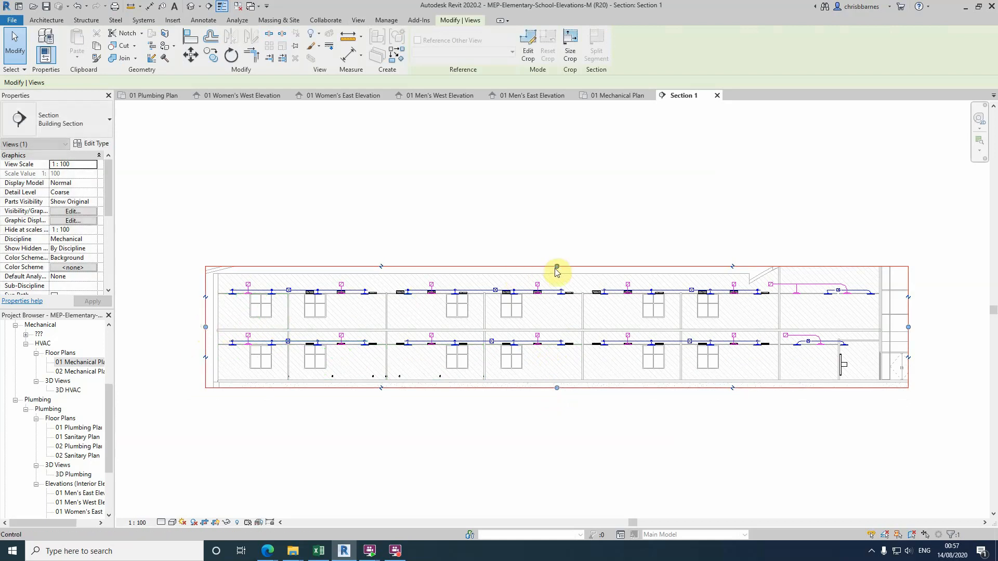
{"action": "left_click", "coordinate": [673, 185]}
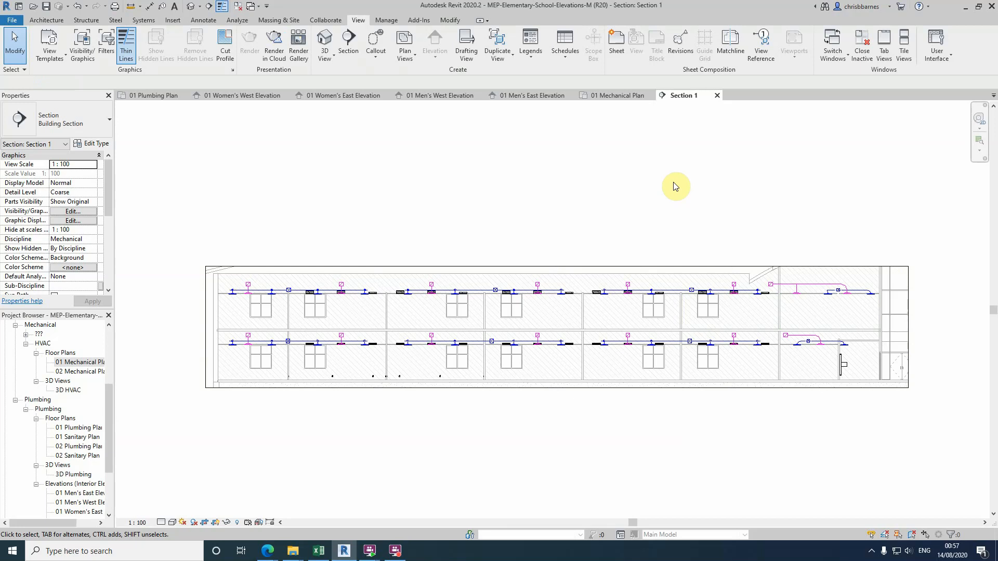
{"action": "left_click", "coordinate": [541, 267]}
{"action": "mouse_move", "coordinate": [557, 268]}
{"action": "left_mouse_down"}
{"action": "mouse_move", "coordinate": [555, 236]}
{"action": "mouse_move", "coordinate": [555, 252]}
{"action": "left_mouse_up"}
{"action": "left_click", "coordinate": [548, 220]}
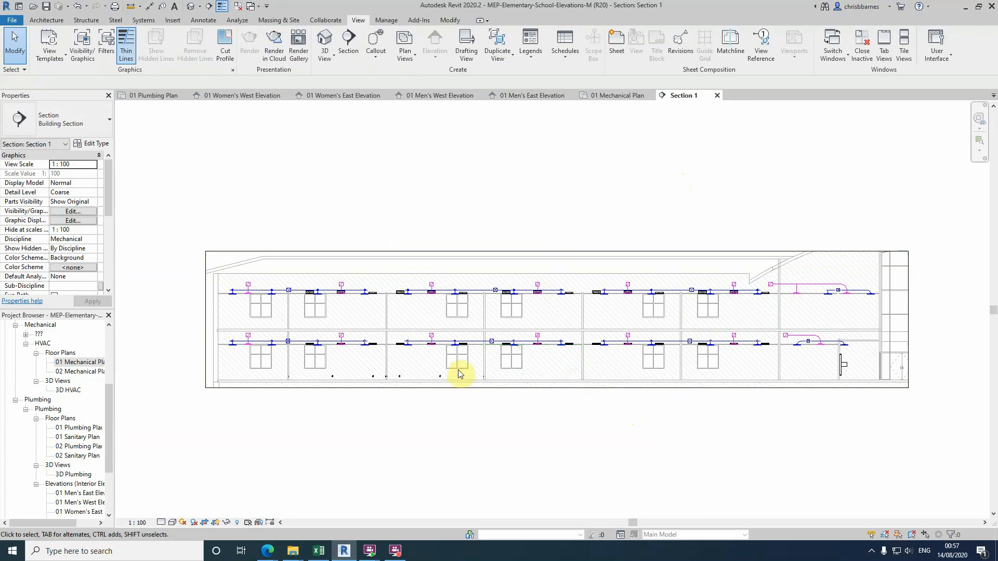
On the 01 Mechanical Plan, draw a north-looking Building Section through the second classroom row and shorten its depth to just inside the corridor
{"action": "left_click", "coordinate": [612, 97]}
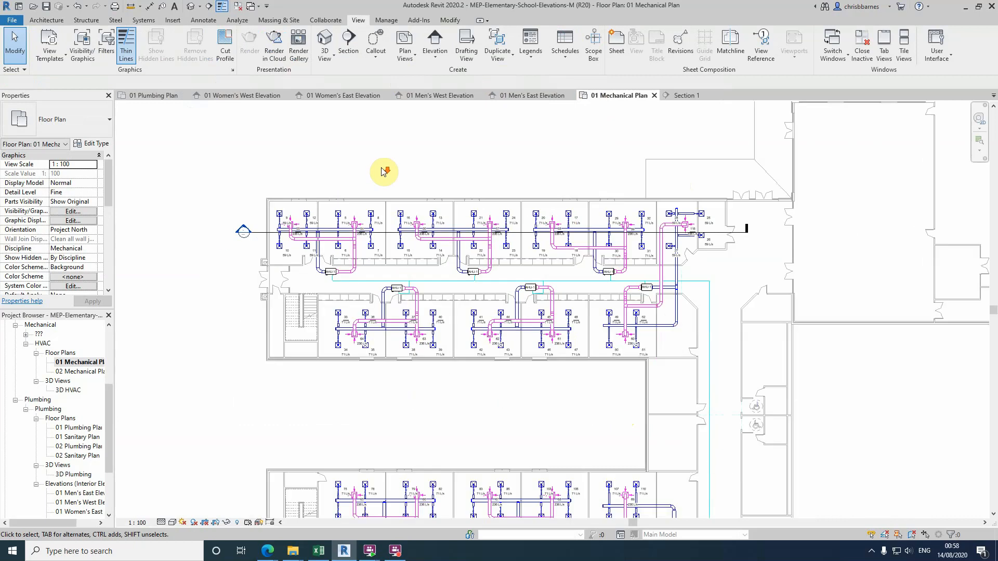
{"action": "scroll", "coordinate": [384, 171], "scroll_direction": "down", "scroll_amount": 2}
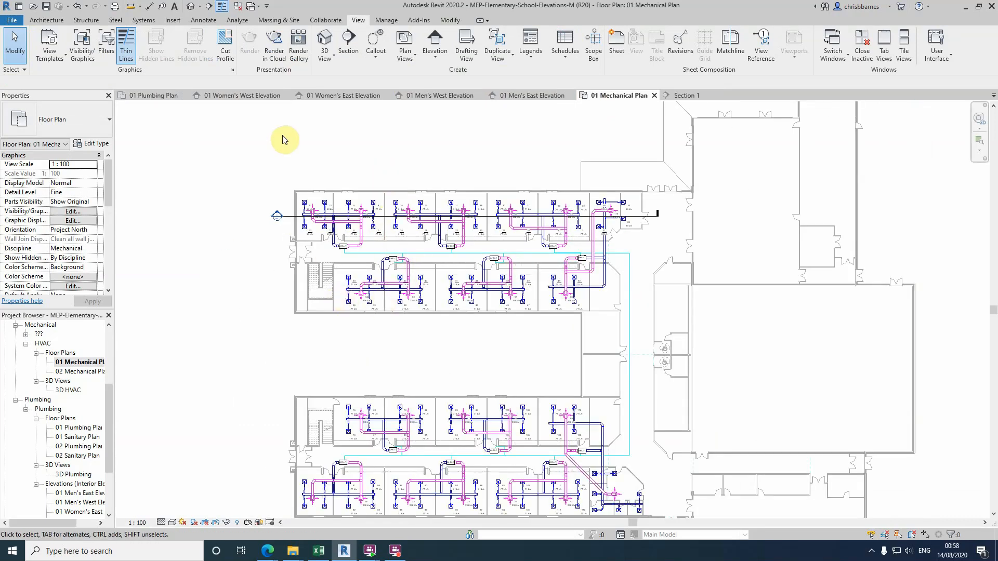
{"action": "left_click", "coordinate": [348, 41]}
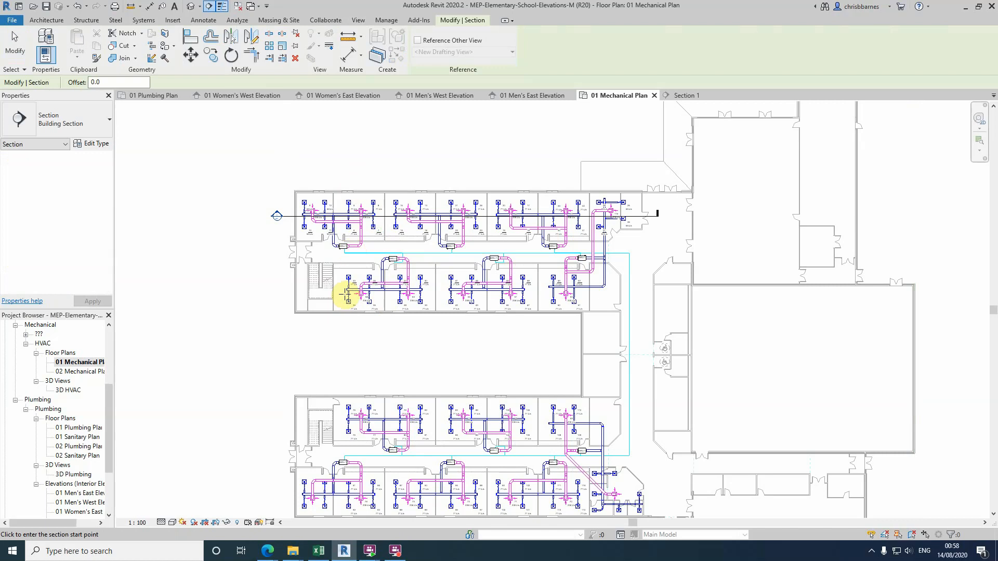
{"action": "left_click", "coordinate": [280, 288]}
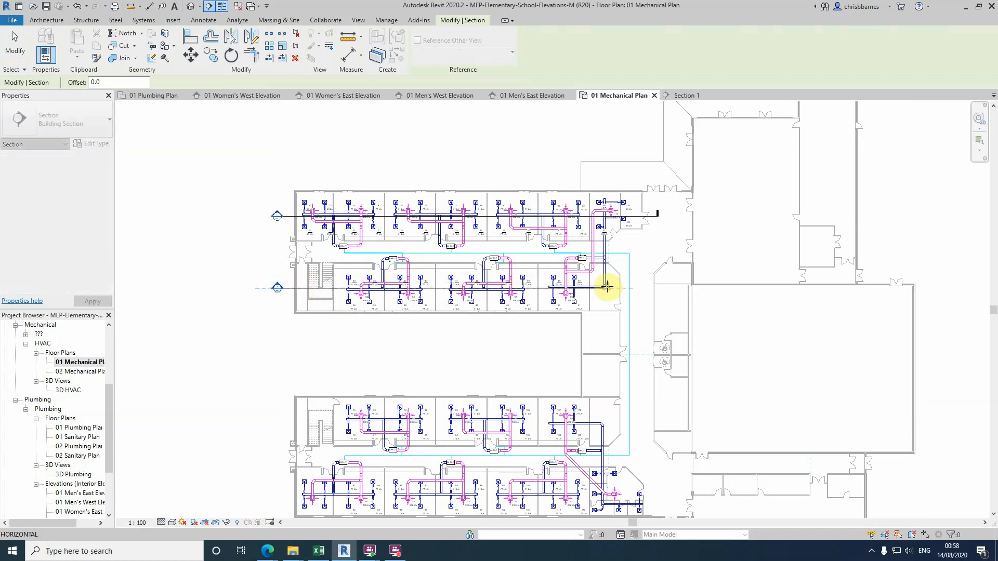
{"action": "left_click", "coordinate": [635, 289]}
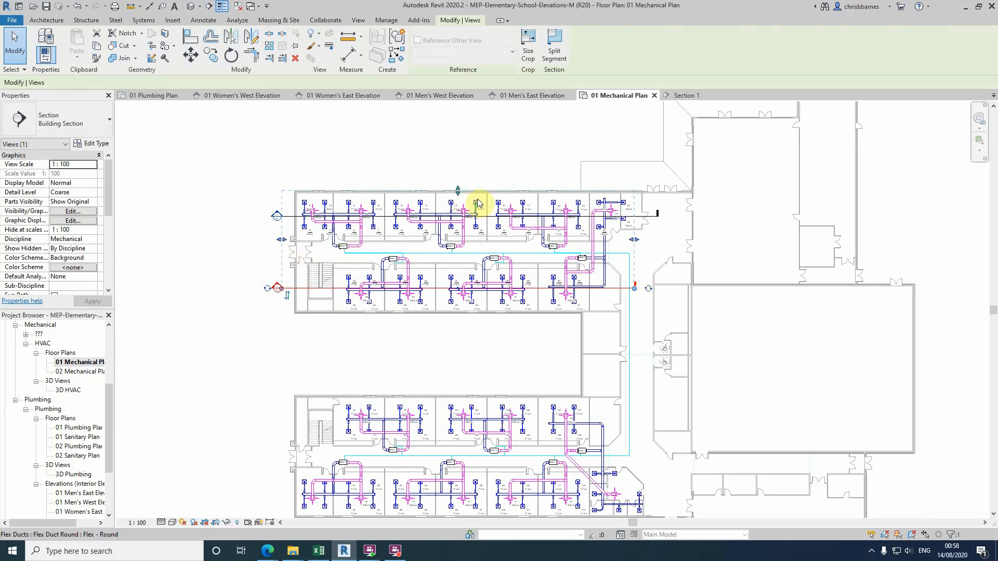
{"action": "left_click_drag", "start_coordinate": [458, 194], "coordinate": [465, 265]}
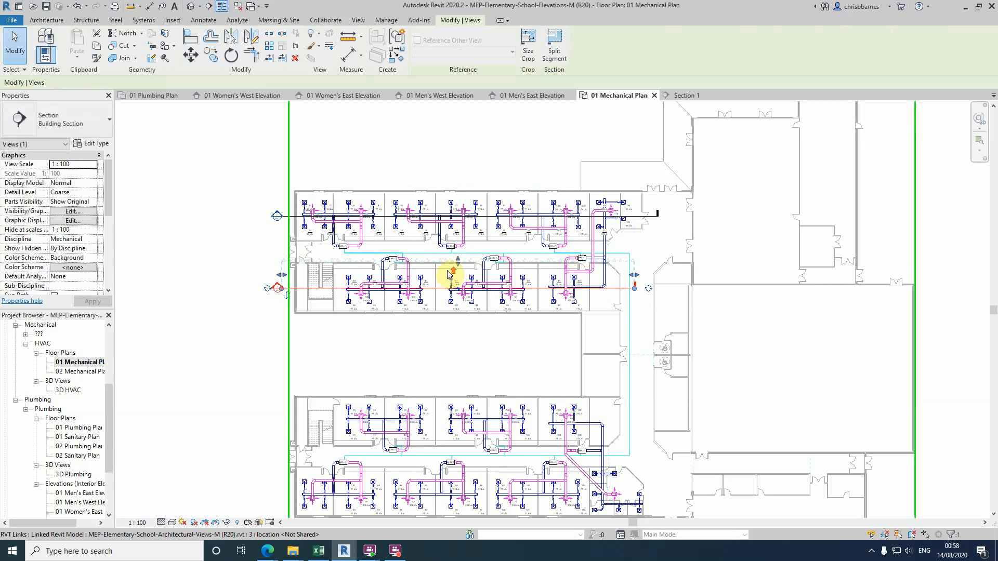
{"action": "scroll", "coordinate": [453, 263], "scroll_direction": "up", "scroll_amount": 2}
{"action": "scroll", "coordinate": [452, 260], "scroll_direction": "down", "scroll_amount": 2}
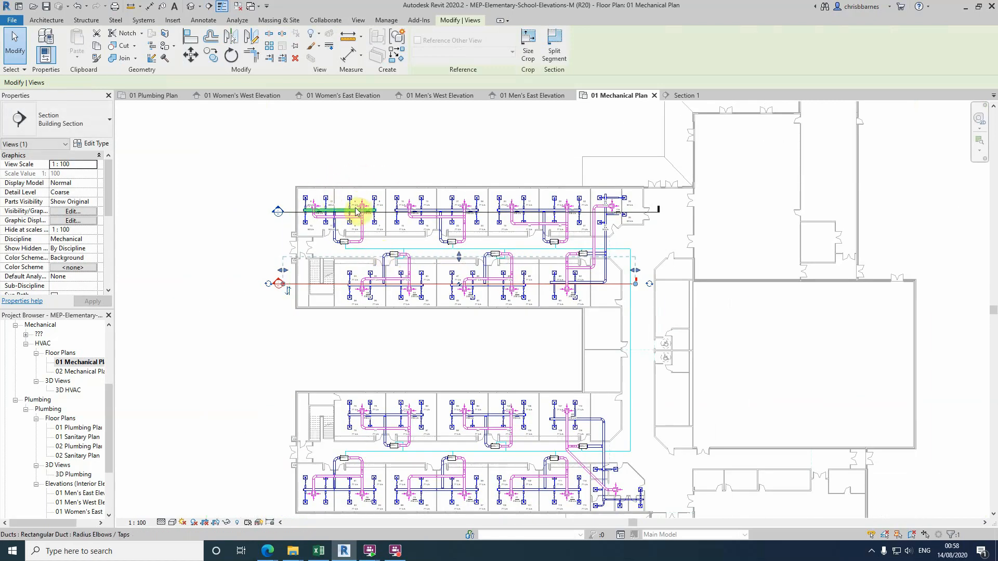
{"action": "key", "text": "Escape"}
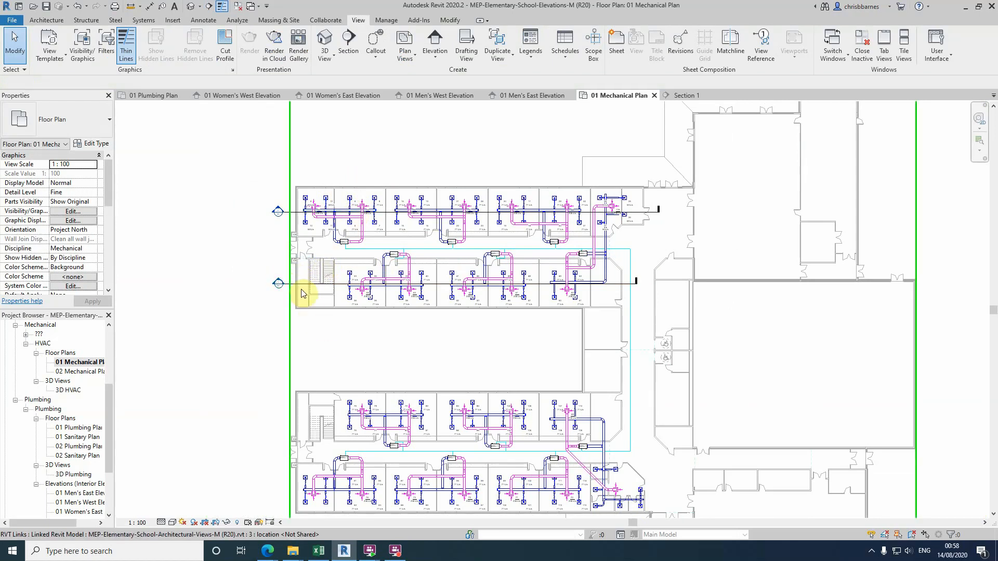
Open the second classroom row's section from its marker and raise the upper edge of its crop region above the roof
{"action": "double_click", "coordinate": [278, 282]}
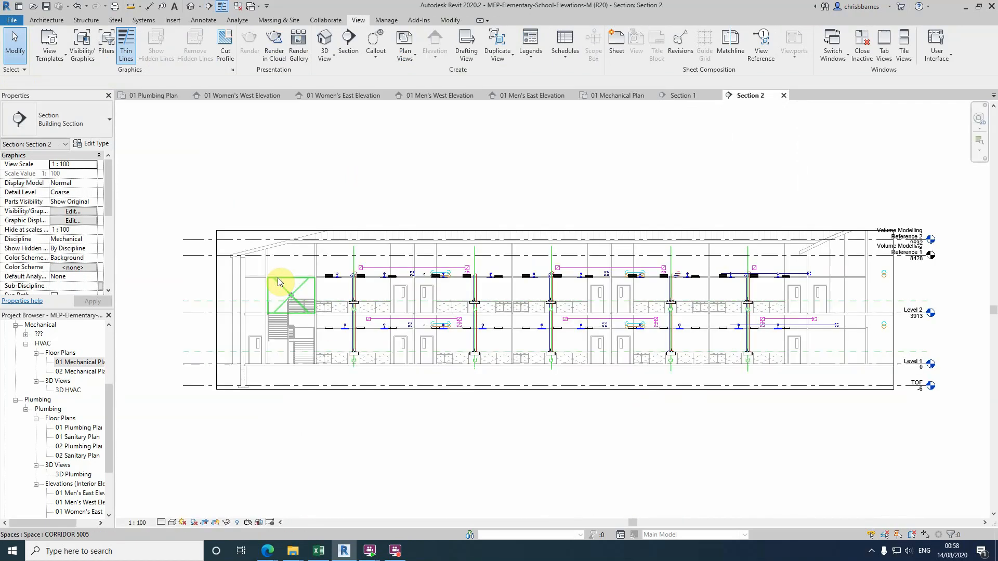
{"action": "left_click", "coordinate": [403, 230]}
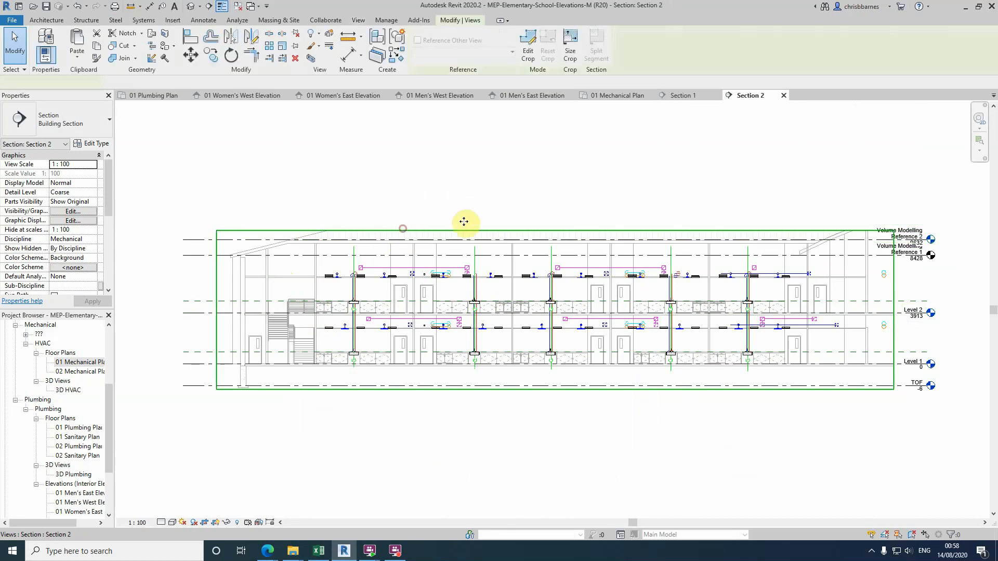
{"action": "left_click", "coordinate": [554, 230]}
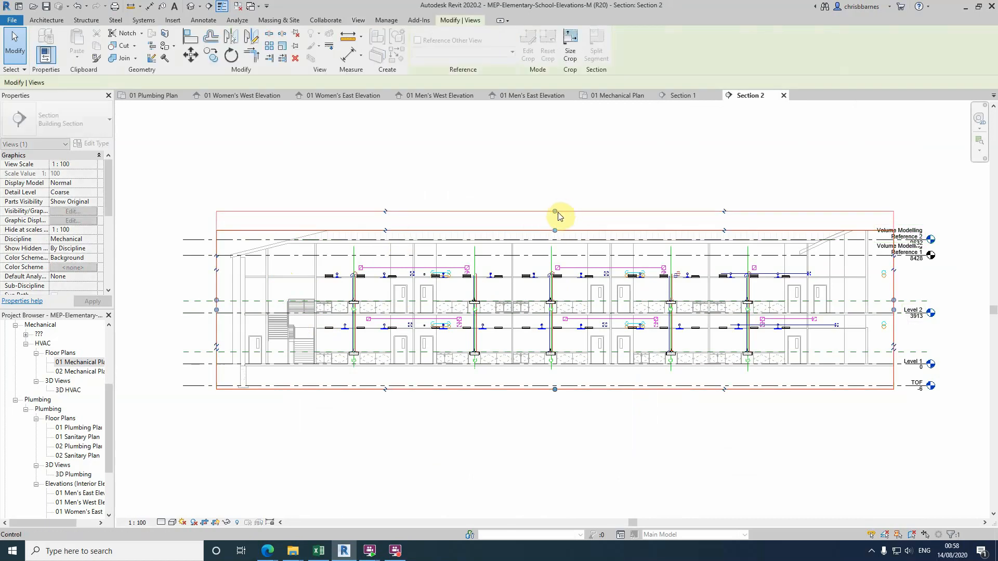
{"action": "left_click_drag", "start_coordinate": [558, 212], "coordinate": [557, 213]}
{"action": "key", "text": "Escape"}
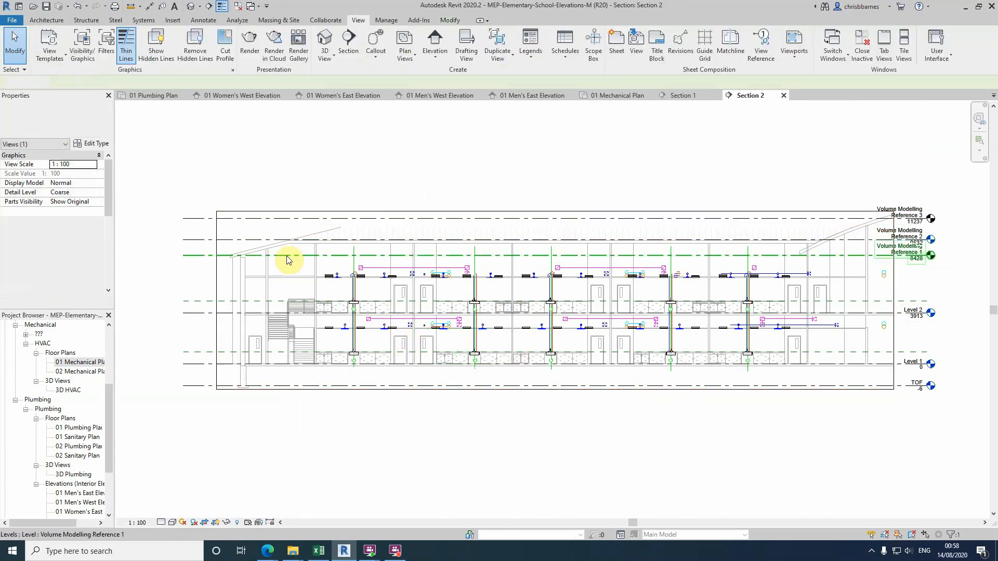
Hide the level lines in Section 2 and raise the lower edge of its crop region to just below the ground floor
{"action": "left_click", "coordinate": [265, 223]}
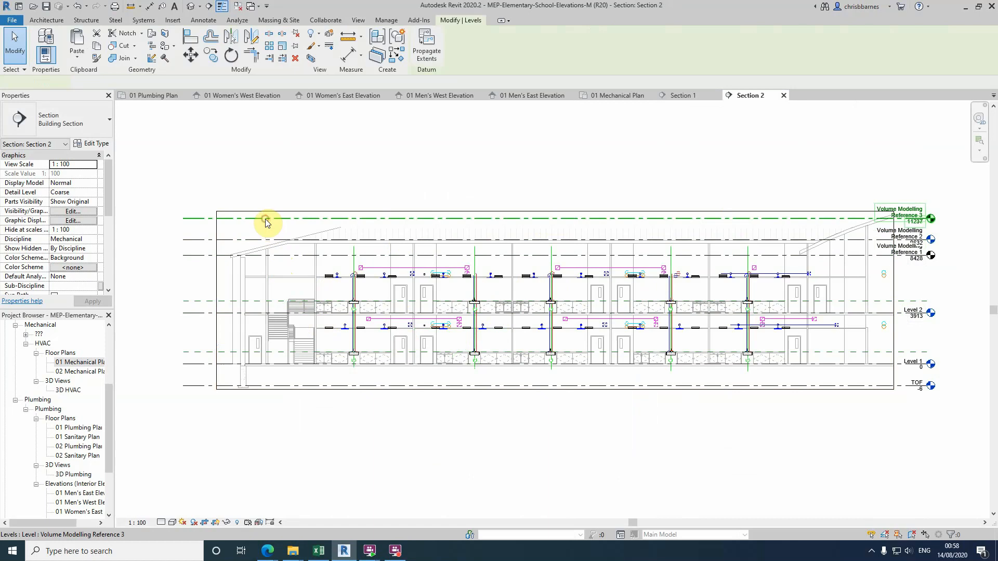
{"action": "key", "text": "v"}
{"action": "key", "text": "h"}
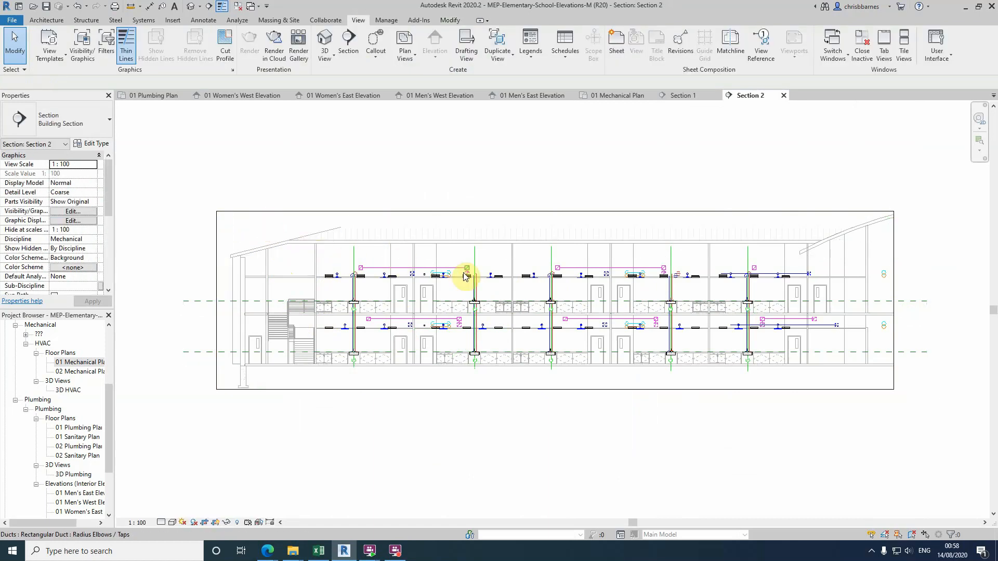
{"action": "left_click", "coordinate": [555, 389]}
{"action": "left_click_drag", "start_coordinate": [555, 388], "coordinate": [555, 371]}
{"action": "left_click", "coordinate": [518, 189]}
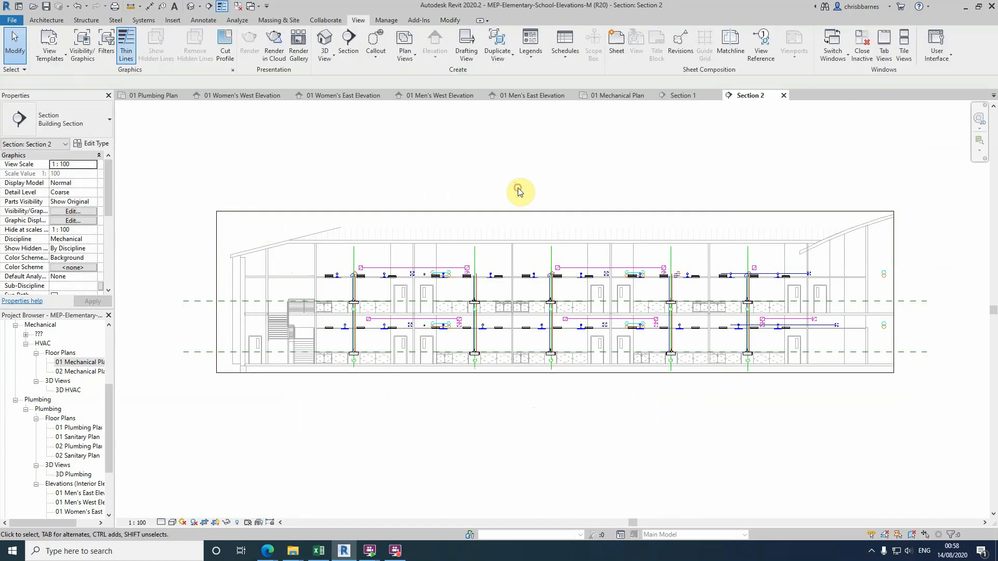
On the 01 Mechanical Plan, draw a north-looking Building Section through the classroom row south of the courtyard, limiting its depth to just beyond that row's north wall
{"action": "left_click", "coordinate": [639, 96]}
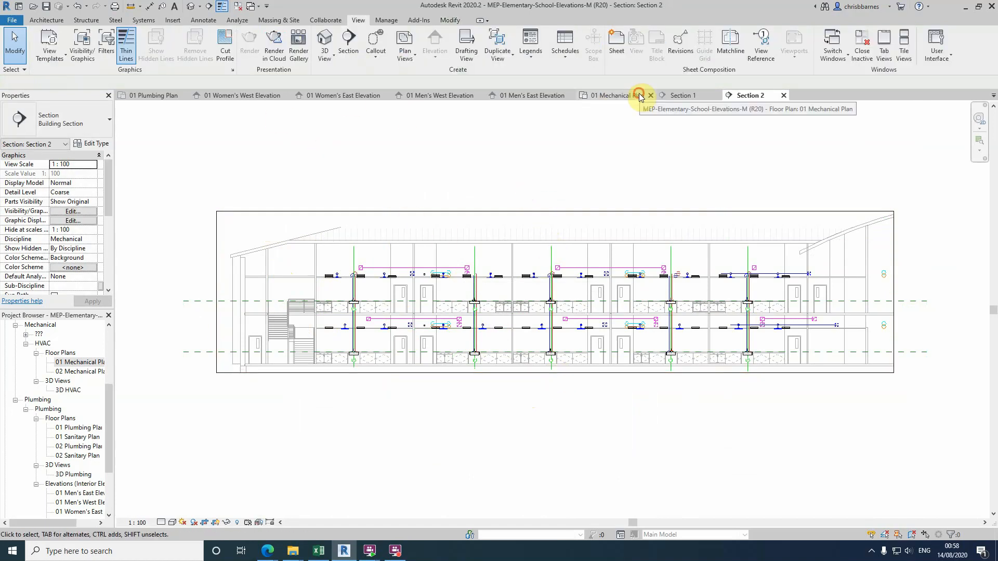
{"action": "scroll", "coordinate": [334, 182], "scroll_direction": "down", "scroll_amount": 2}
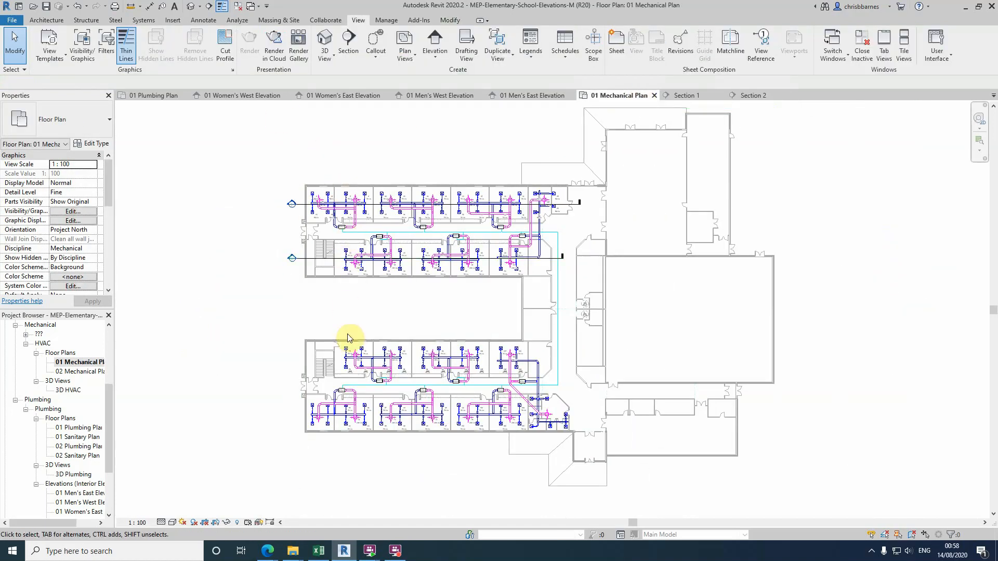
{"action": "scroll", "coordinate": [348, 338], "scroll_direction": "up", "scroll_amount": 1}
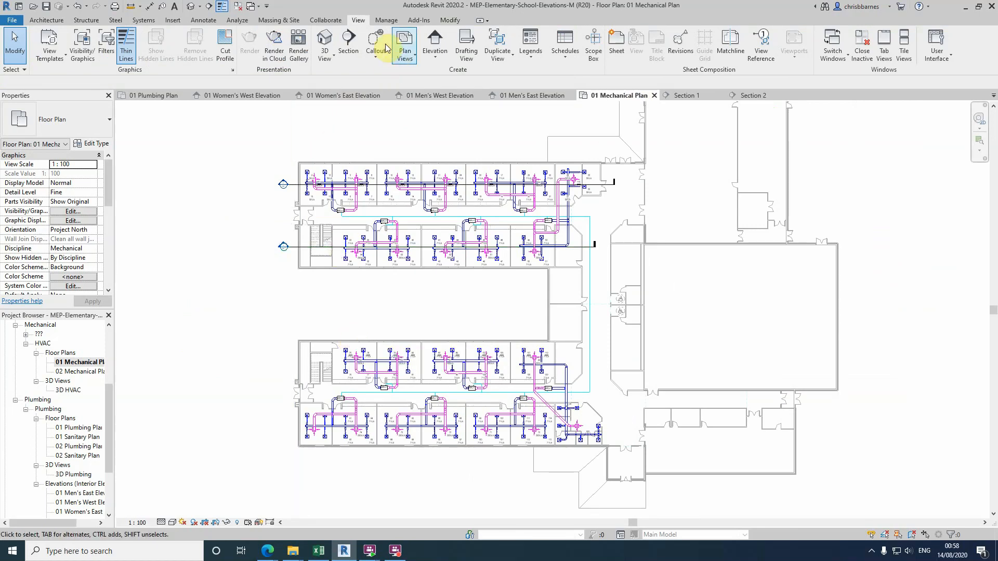
{"action": "left_click", "coordinate": [349, 39]}
{"action": "left_click", "coordinate": [290, 359]}
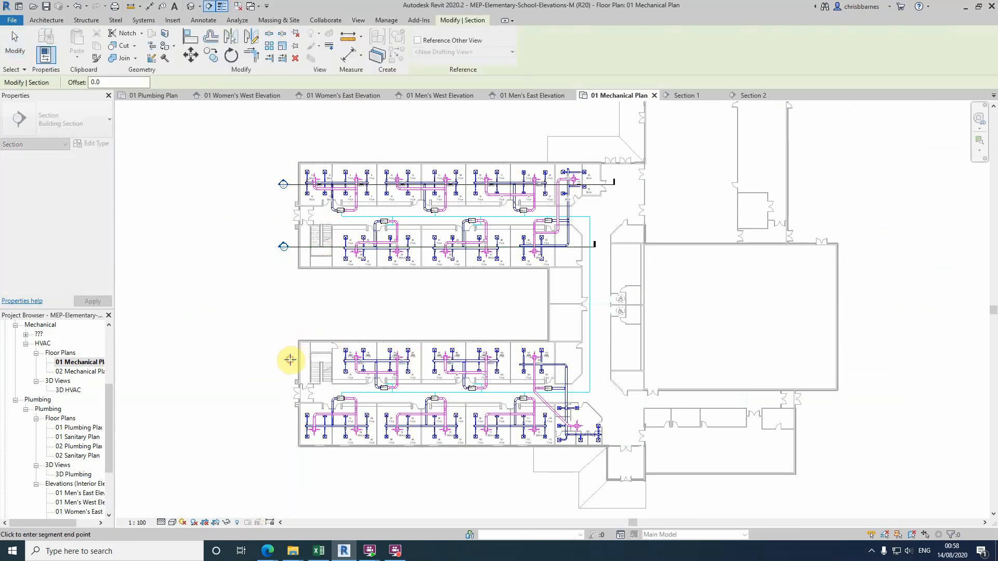
{"action": "left_click", "coordinate": [593, 357]}
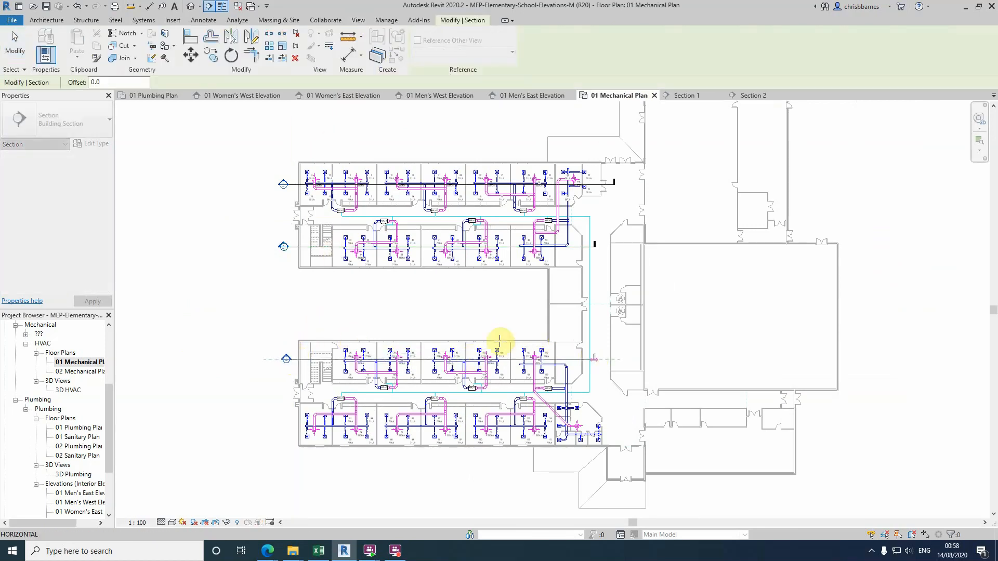
{"action": "left_click_drag", "start_coordinate": [443, 165], "coordinate": [431, 330]}
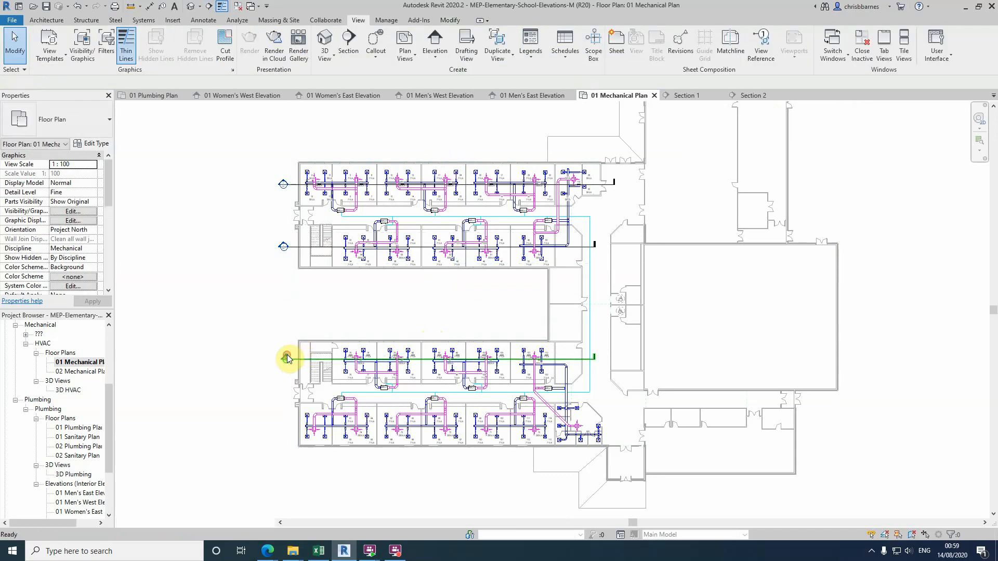
Open the new section south of the courtyard from its plan marker and hide the level lines in it
{"action": "double_click", "coordinate": [287, 359]}
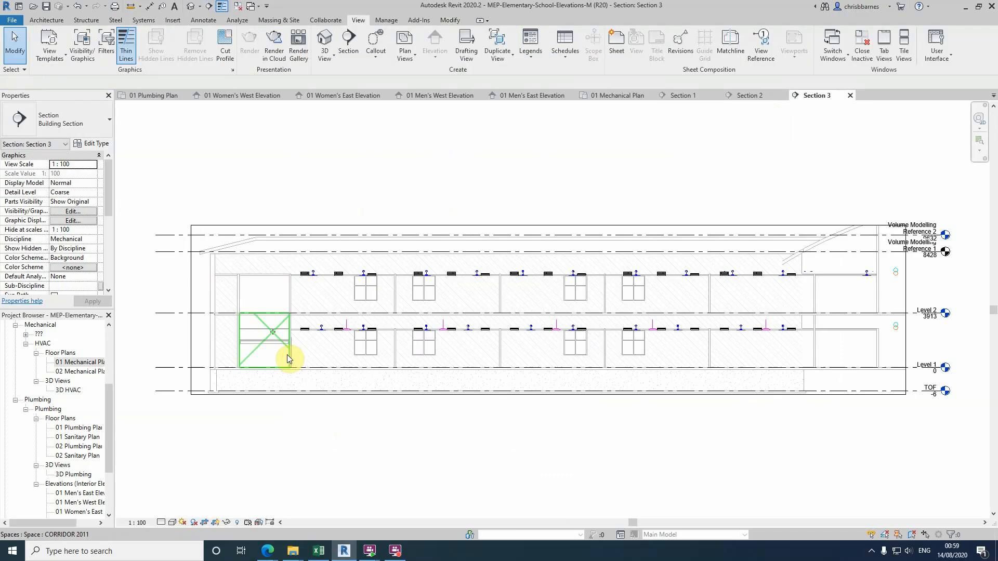
{"action": "left_click", "coordinate": [224, 236]}
{"action": "key", "text": "v"}
{"action": "key", "text": "h"}
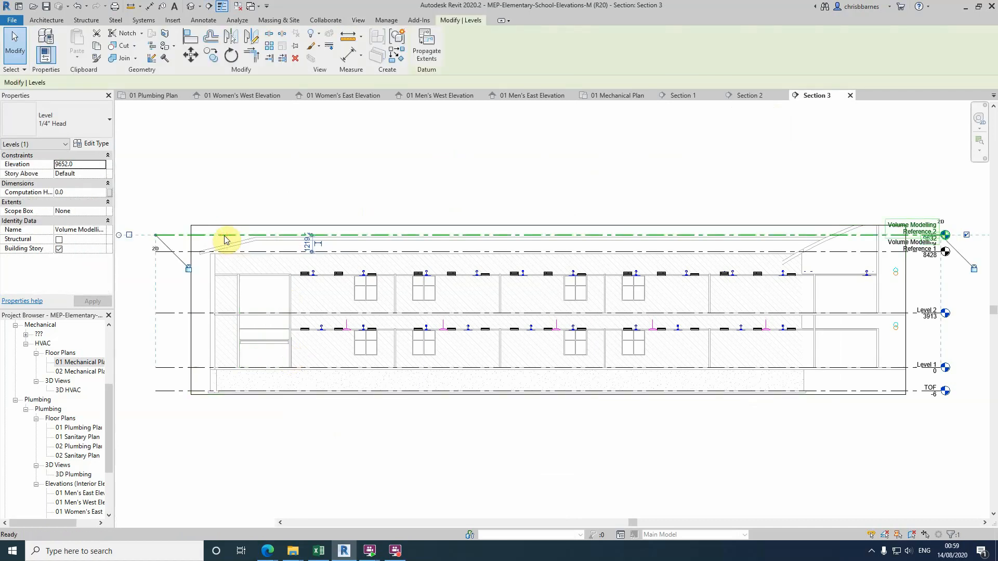
{"action": "left_click", "coordinate": [235, 164]}
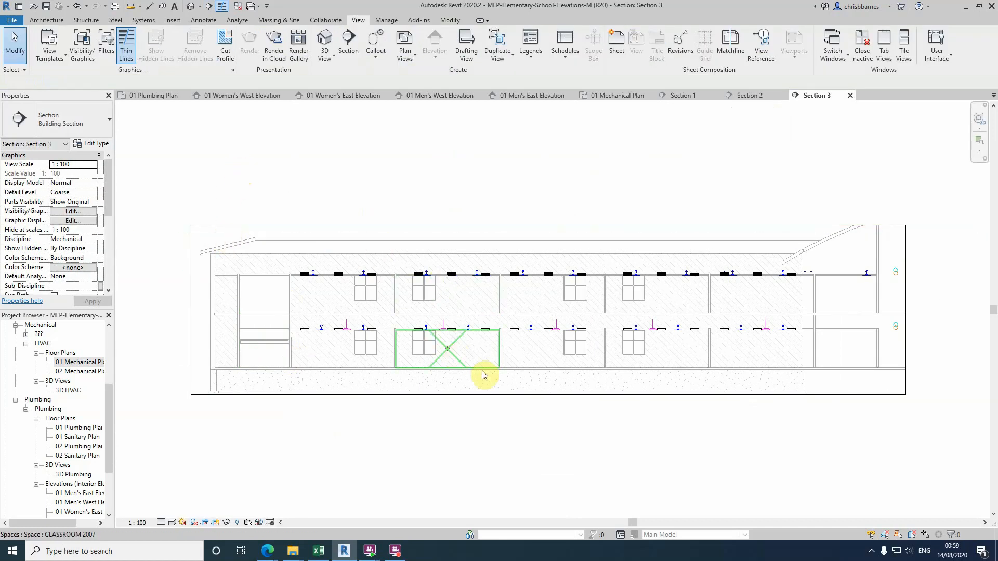
Raise the lower edge of Section 3's crop region to just below the ground floor slab
{"action": "left_click", "coordinate": [294, 396]}
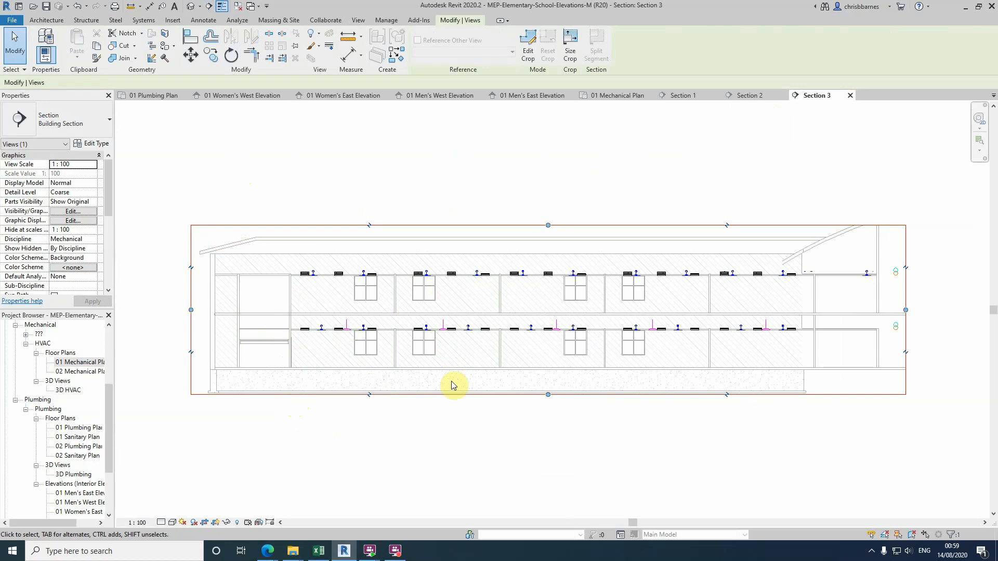
{"action": "left_click_drag", "start_coordinate": [549, 395], "coordinate": [541, 376]}
{"action": "left_click", "coordinate": [485, 190]}
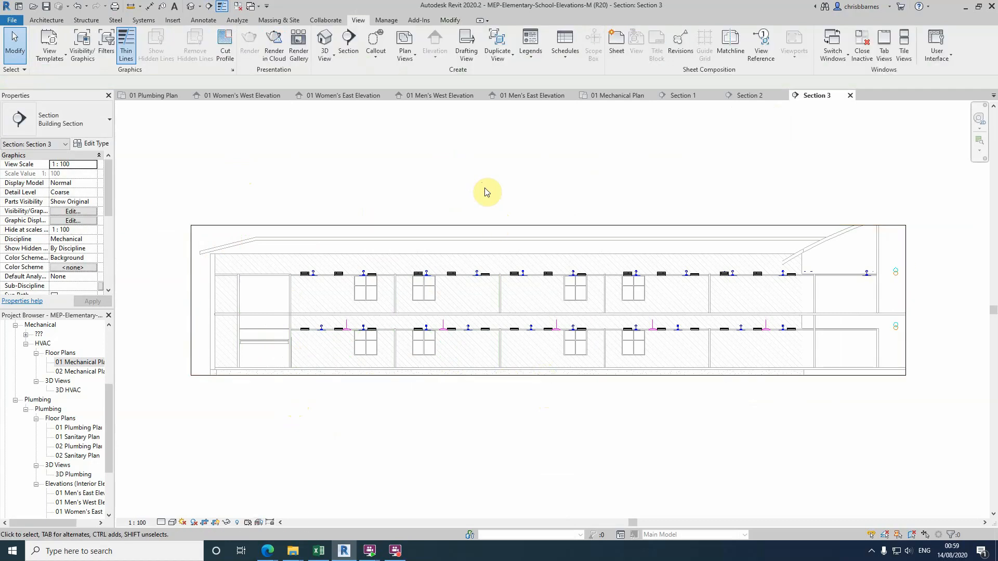
Return to the 01 Mechanical Plan and set the Sub-Discipline of Section 1, Section 2 and Section 3 to HVAC
{"action": "left_click", "coordinate": [627, 95]}
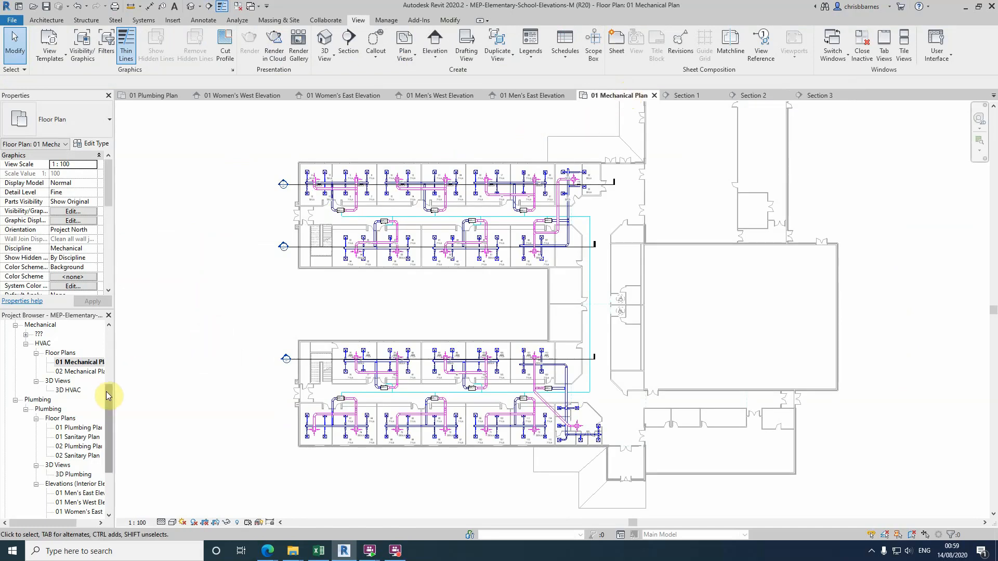
{"action": "left_click", "coordinate": [26, 335]}
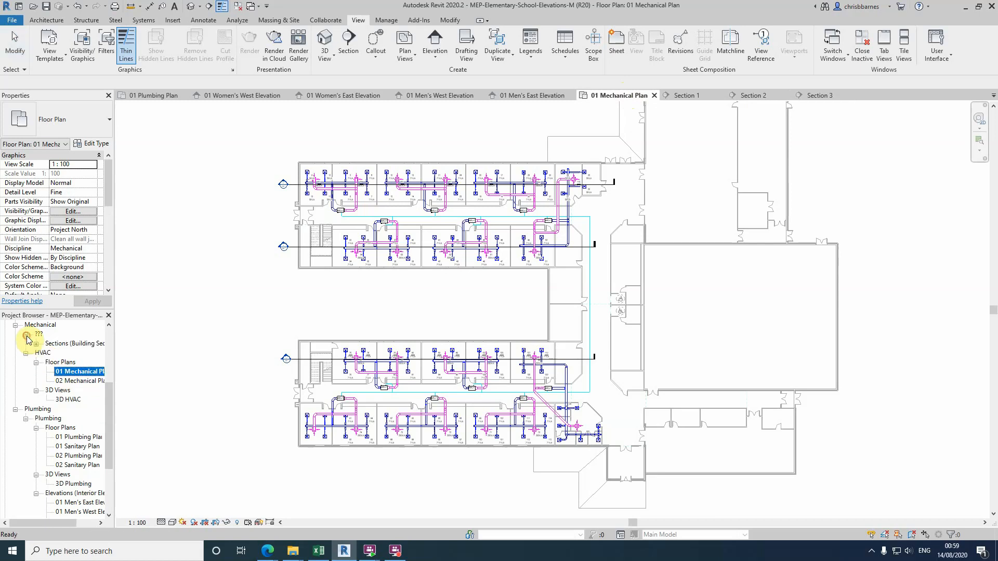
{"action": "left_click", "coordinate": [36, 347]}
{"action": "left_click", "coordinate": [68, 353]}
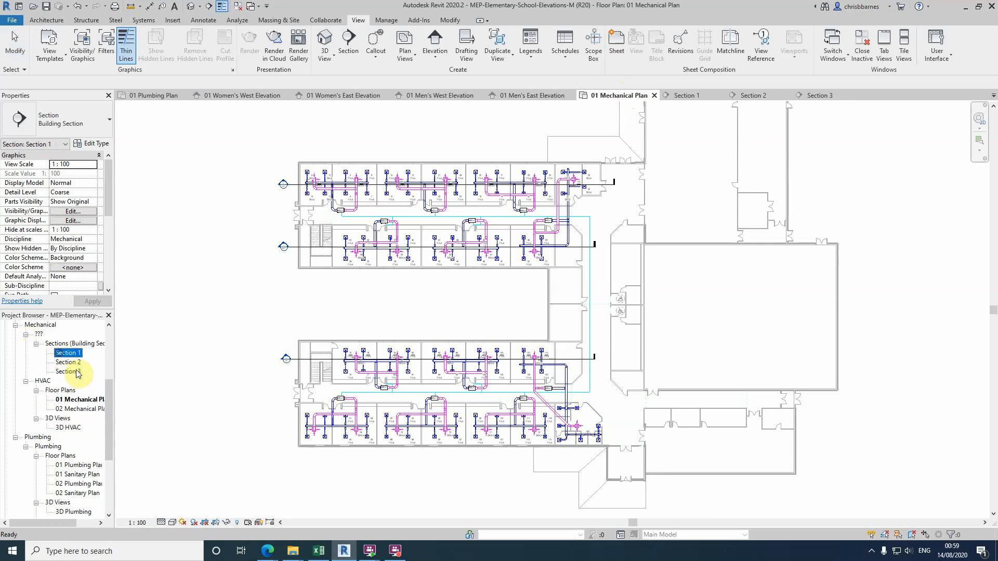
{"action": "left_click", "coordinate": [73, 375], "text": "shift"}
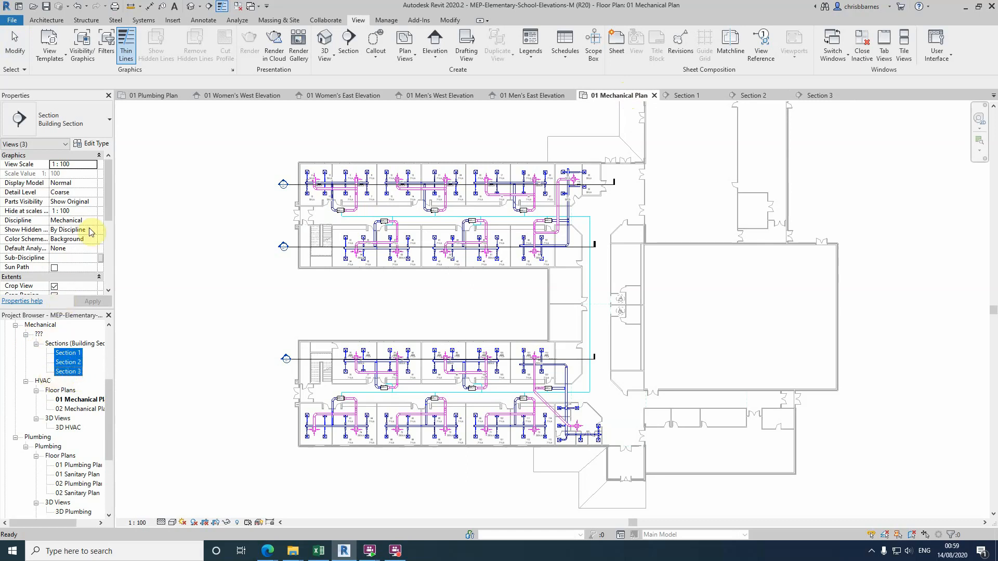
{"action": "left_click", "coordinate": [74, 257]}
{"action": "left_click", "coordinate": [94, 259]}
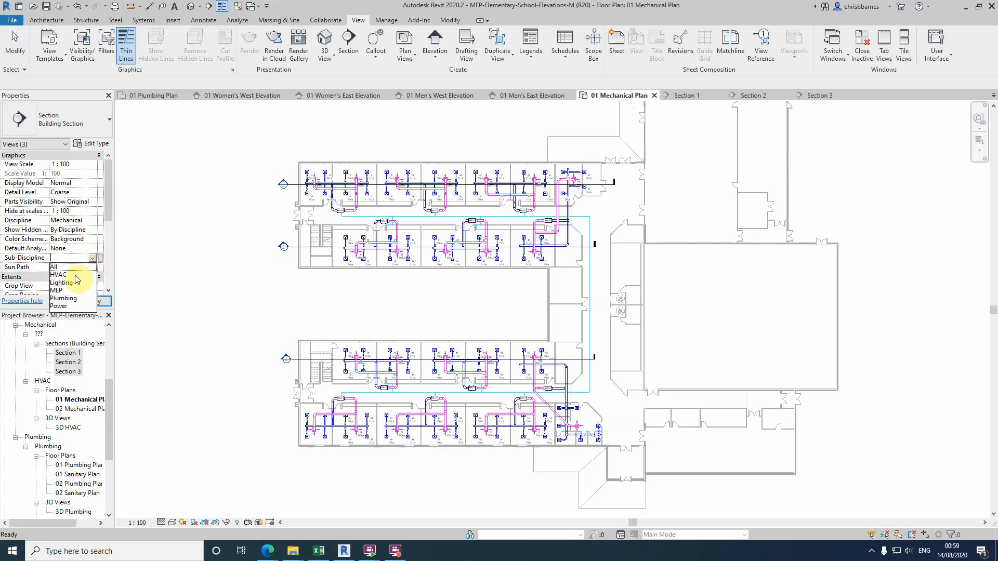
{"action": "left_click", "coordinate": [75, 275]}
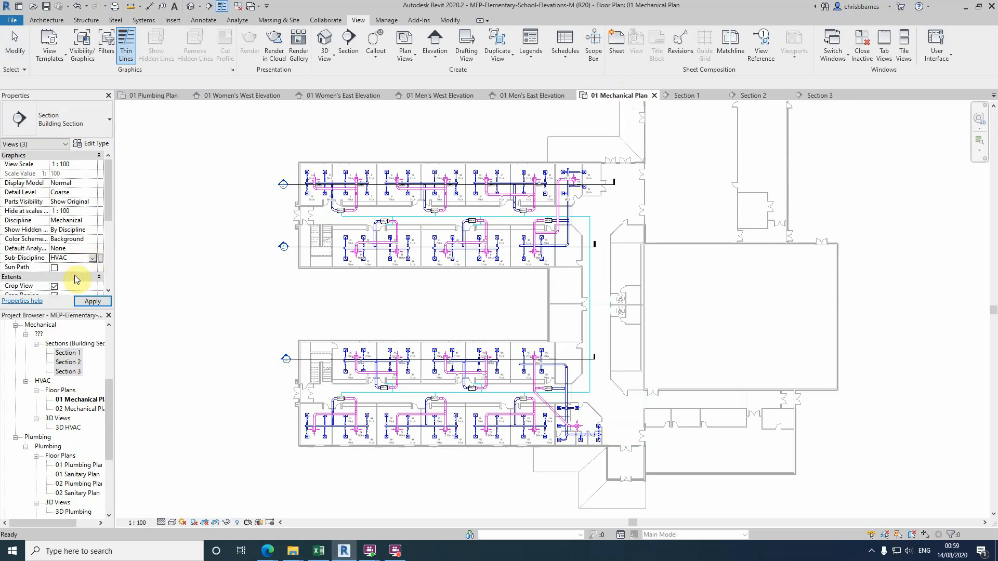
{"action": "left_click", "coordinate": [89, 302]}
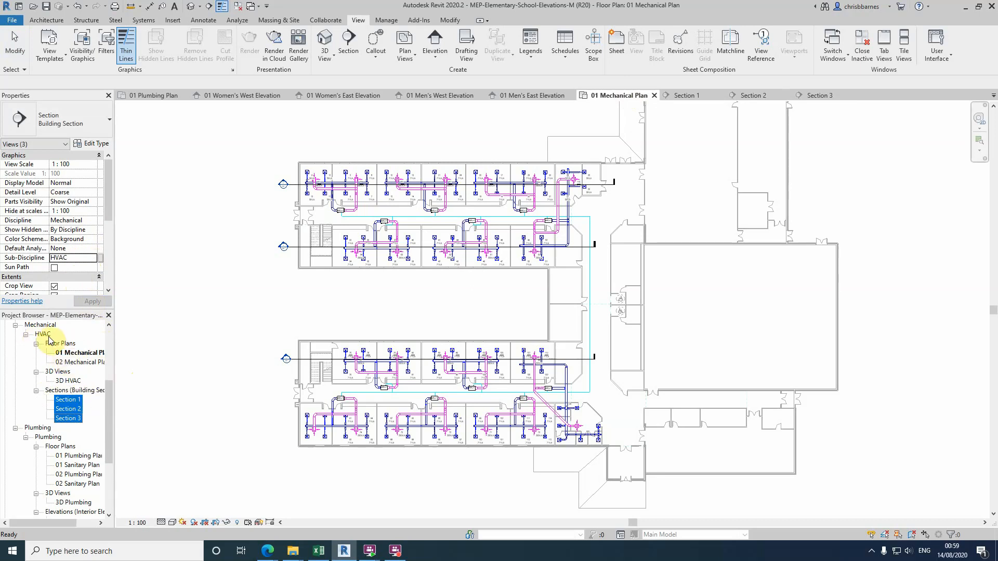
{"action": "left_click", "coordinate": [223, 347]}
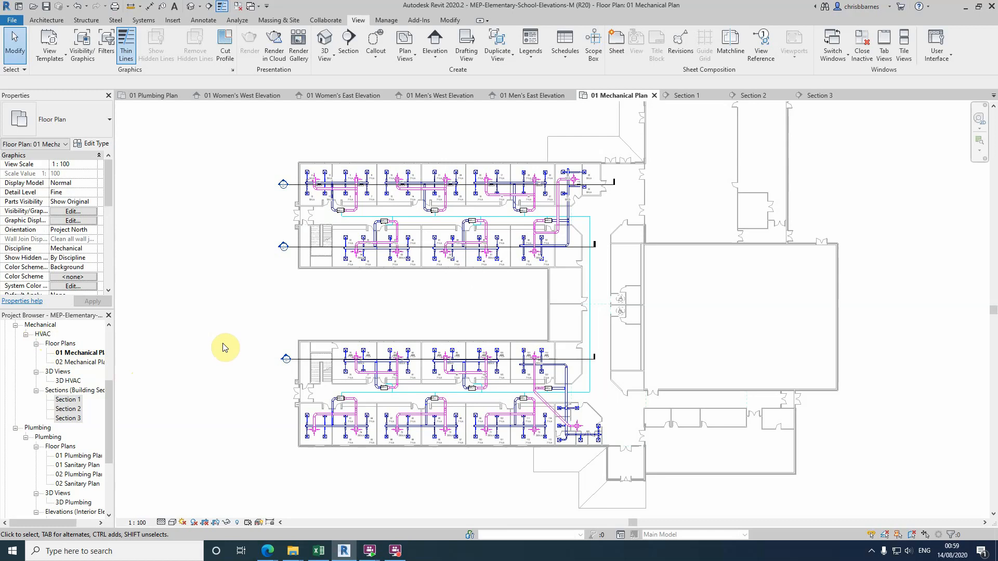